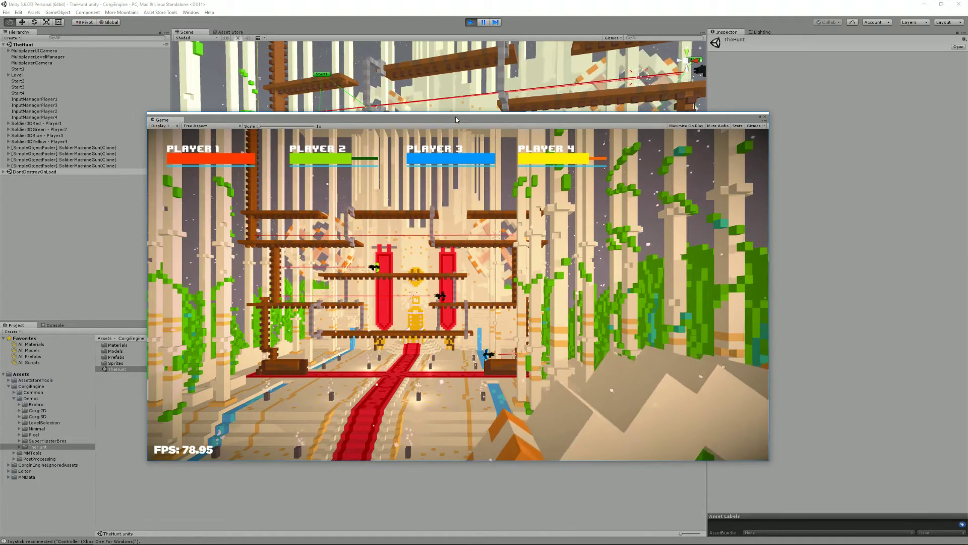
- Stop the four-player TheHunt test run to return to scene editing
click(471, 22)
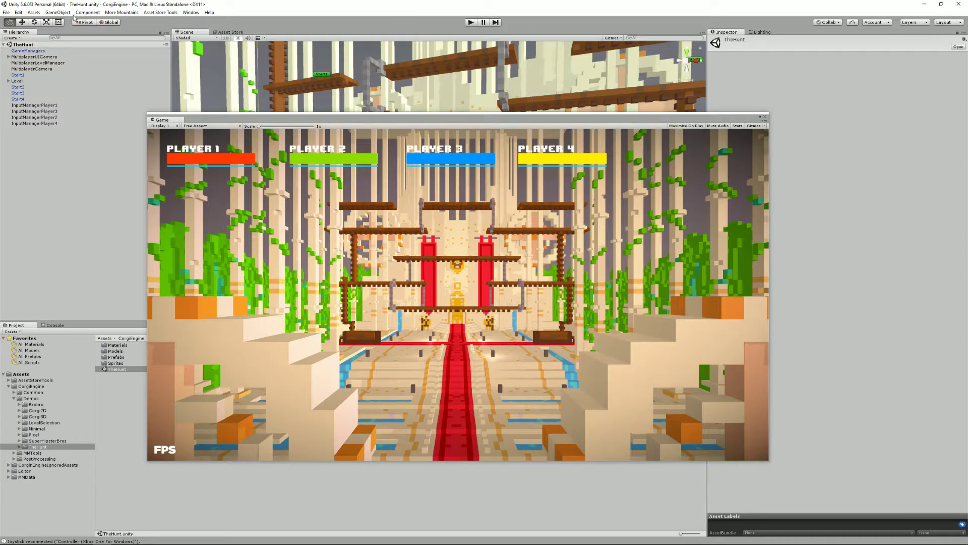
- Open the project's Input axis settings and move the floating Game view aside
click(18, 12)
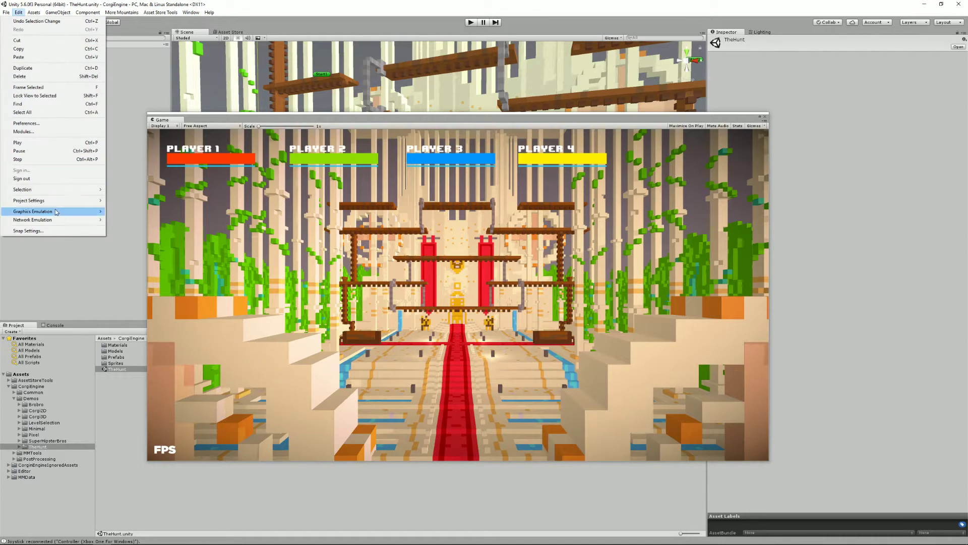
mouse_move(60, 205)
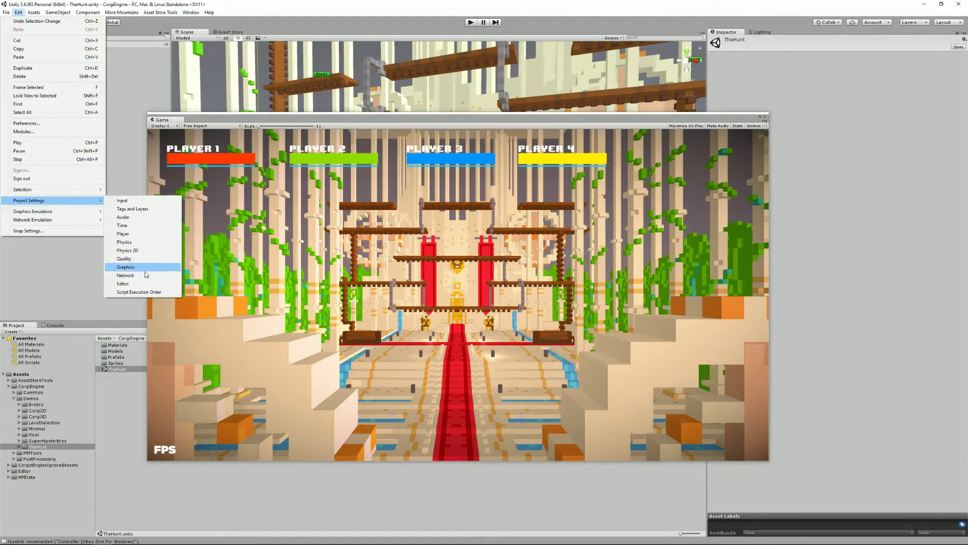
click(139, 200)
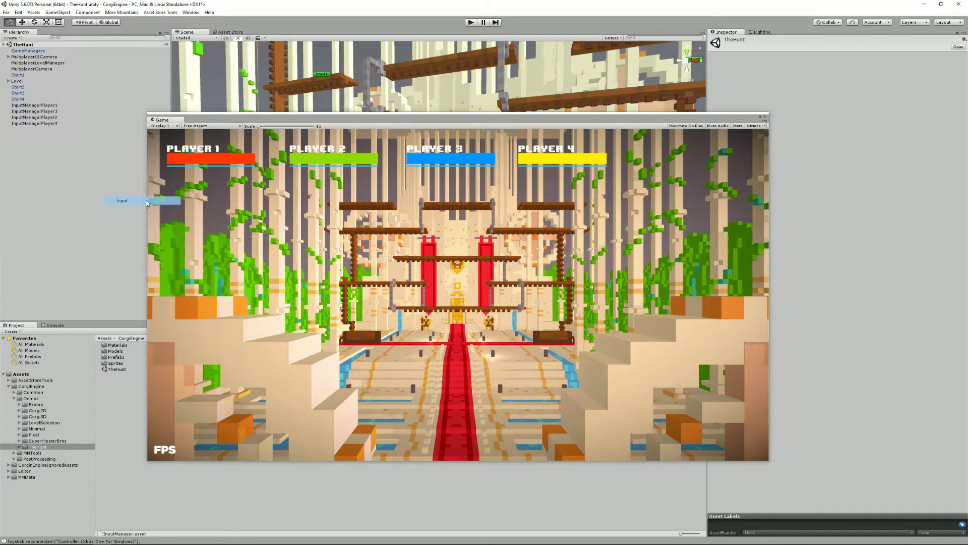
drag(716, 121, 596, 98)
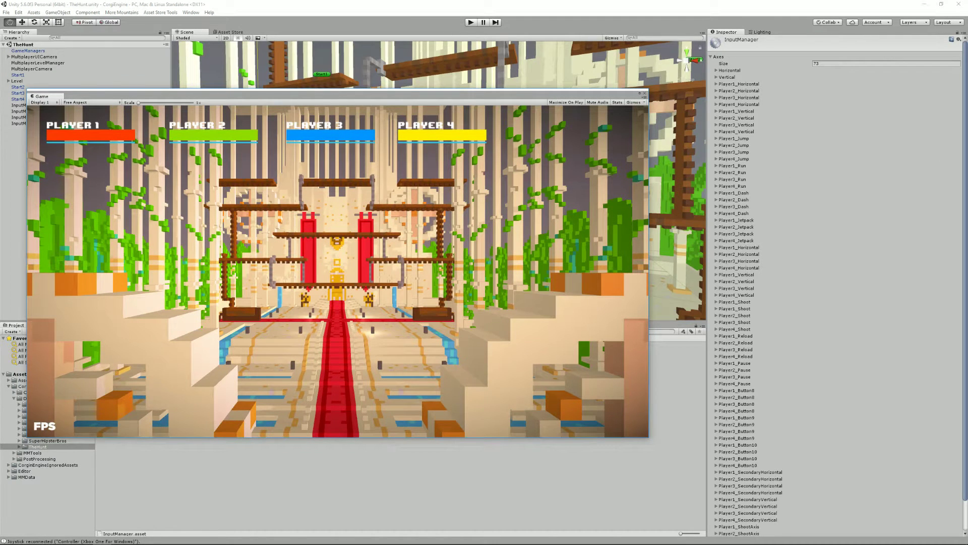
- Expand Player1_Horizontal, scroll through its fields, and collapse it again
click(717, 84)
scroll(768, 373, down, 5)
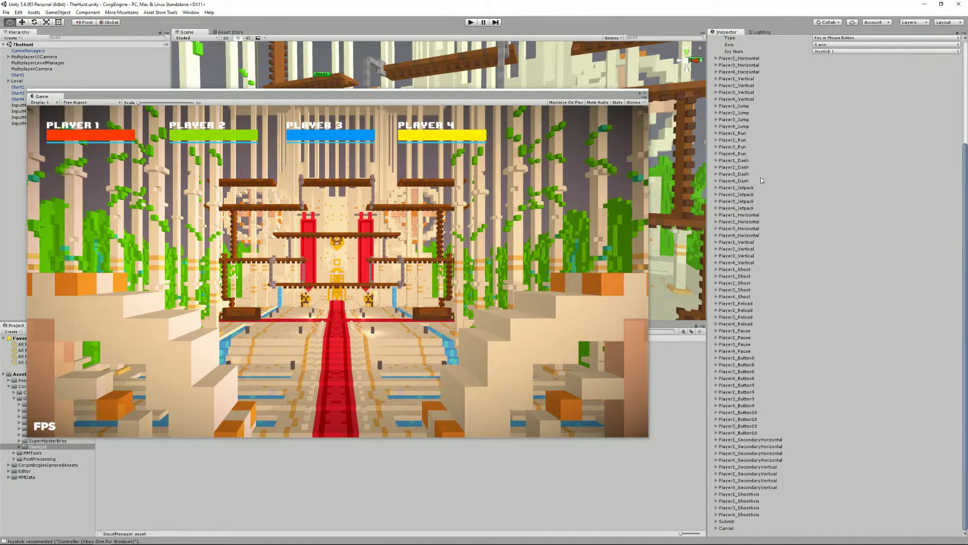
scroll(761, 258, up, 5)
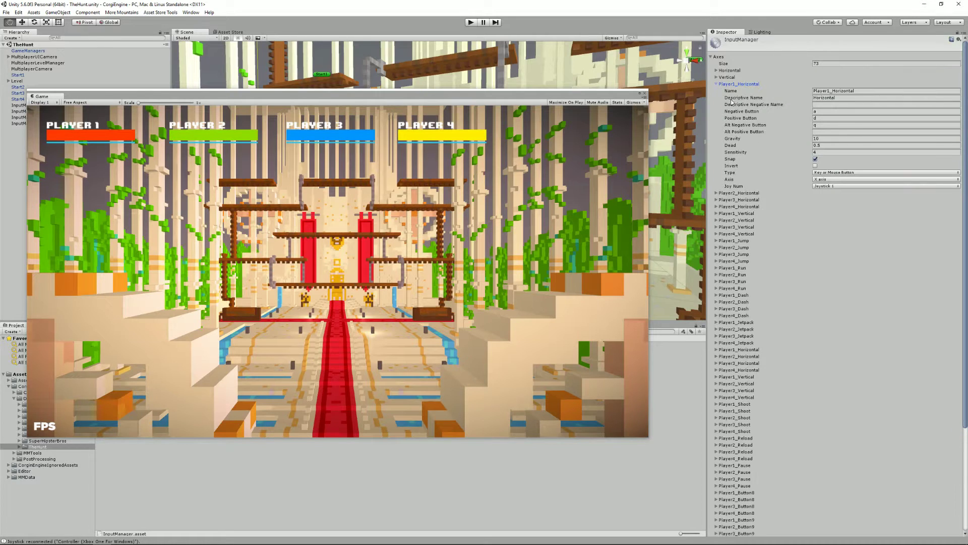
click(717, 85)
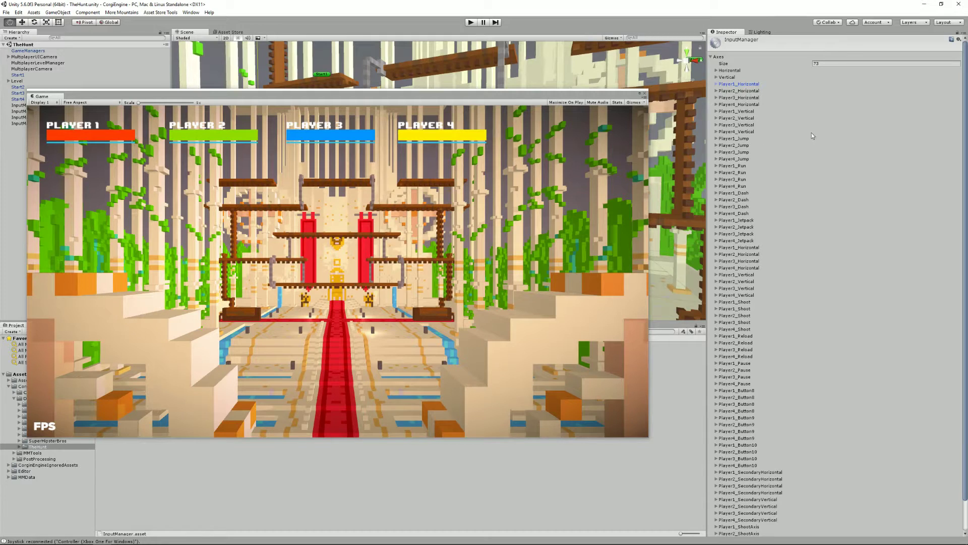
- Review Player1_Horizontal's name and bindings: negative a, positive d, alternate negative q
click(716, 85)
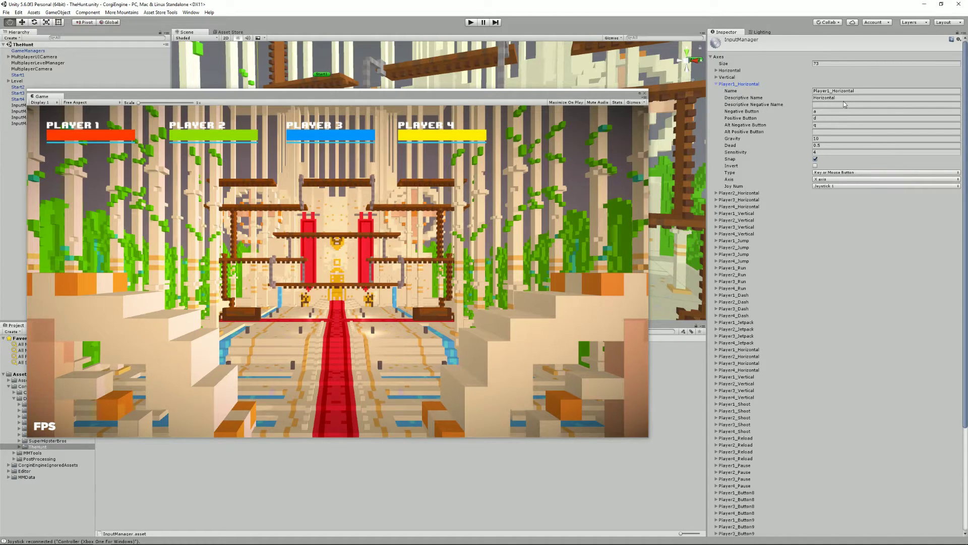
click(866, 92)
click(820, 112)
click(821, 119)
click(824, 113)
click(834, 125)
click(822, 118)
click(716, 84)
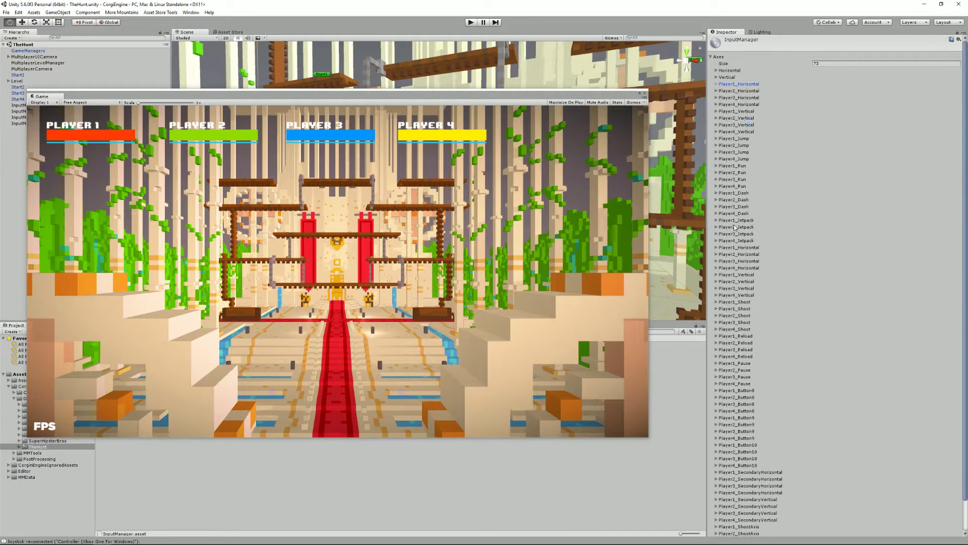
- Move the Game view away and open the Corgi2D Lava demo scene
drag(580, 98, 967, 96)
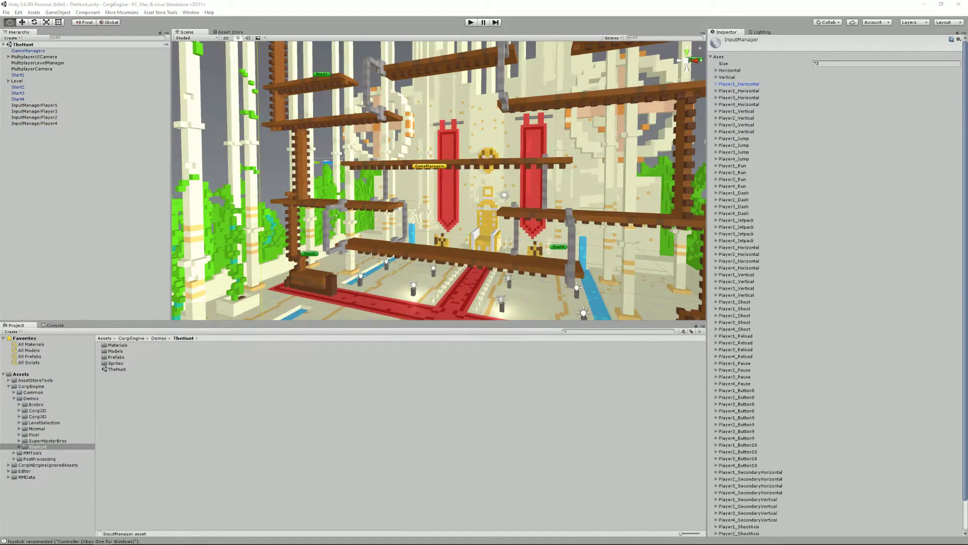
scroll(372, 158, down, 3)
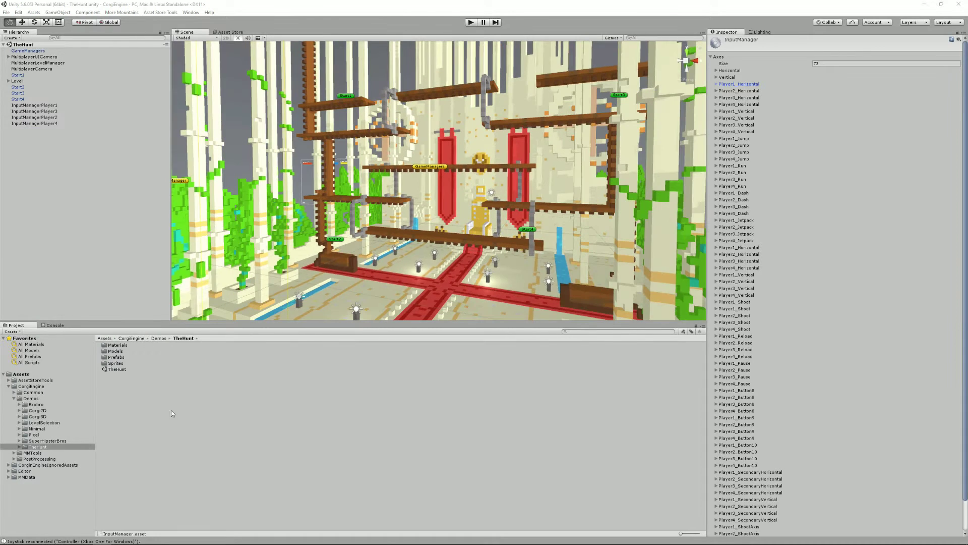
click(54, 411)
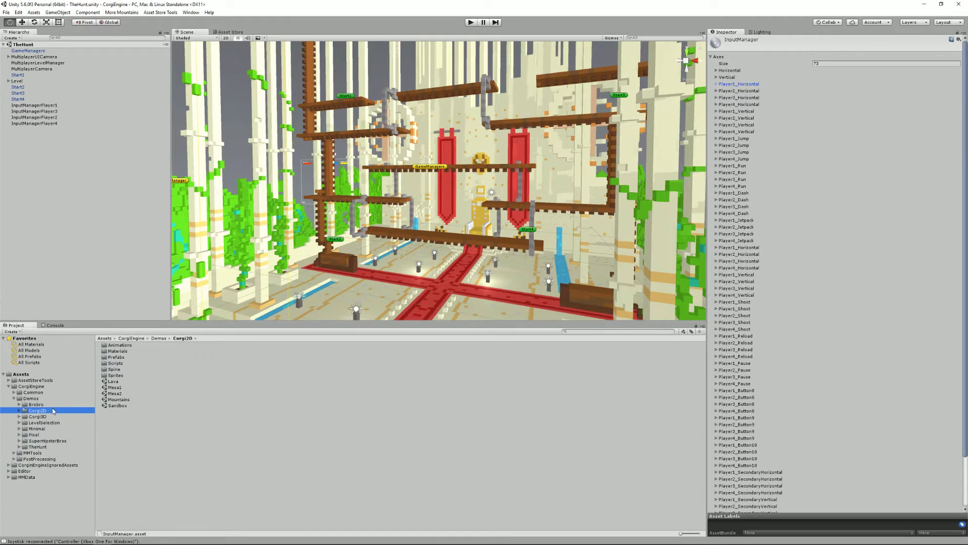
click(137, 382)
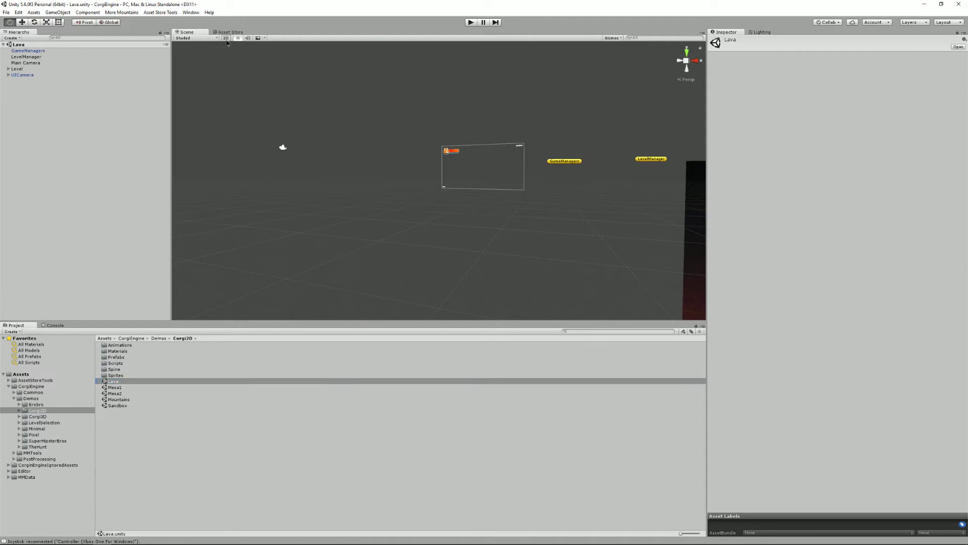
- Switch the Scene view to 2D and frame the Lava level
click(227, 39)
scroll(471, 186, down, 10)
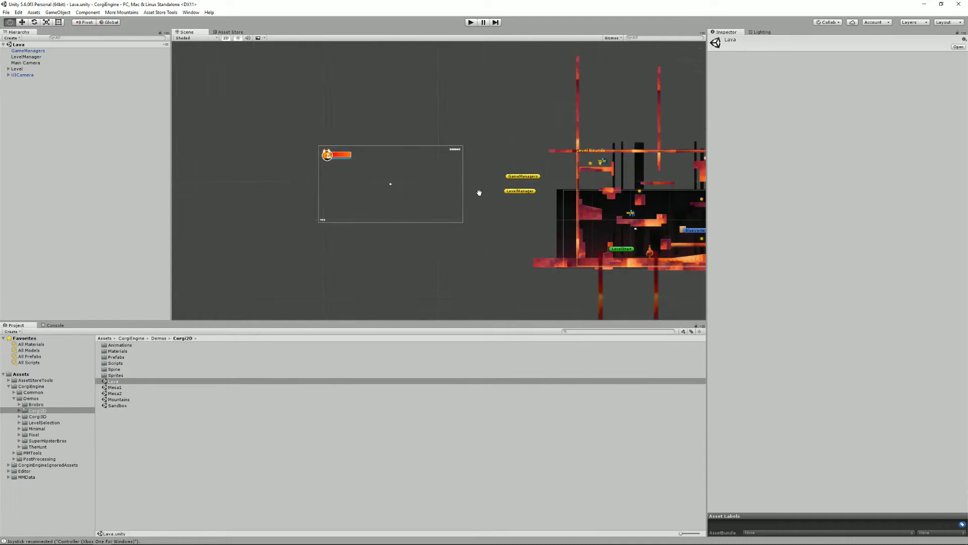
drag(476, 186, 393, 193)
scroll(393, 193, up, 5)
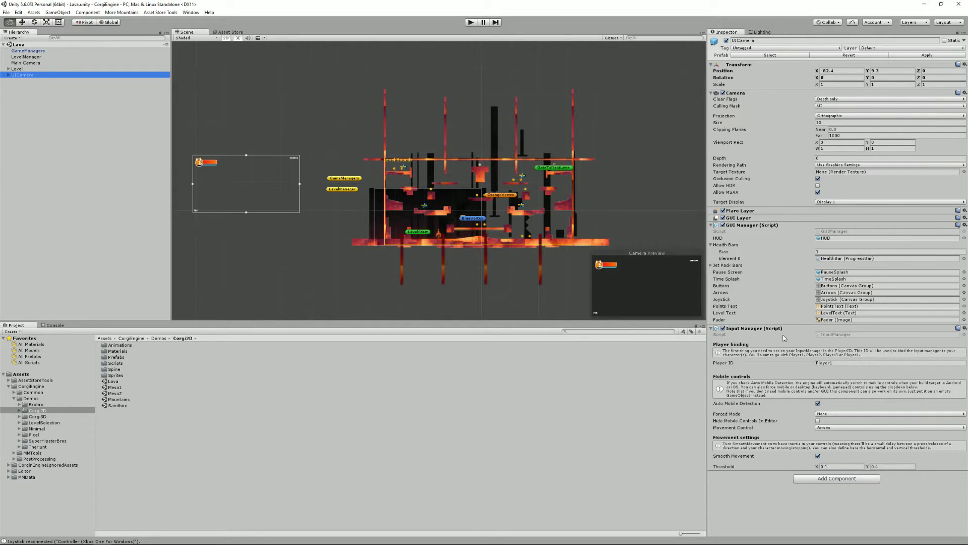
click(847, 362)
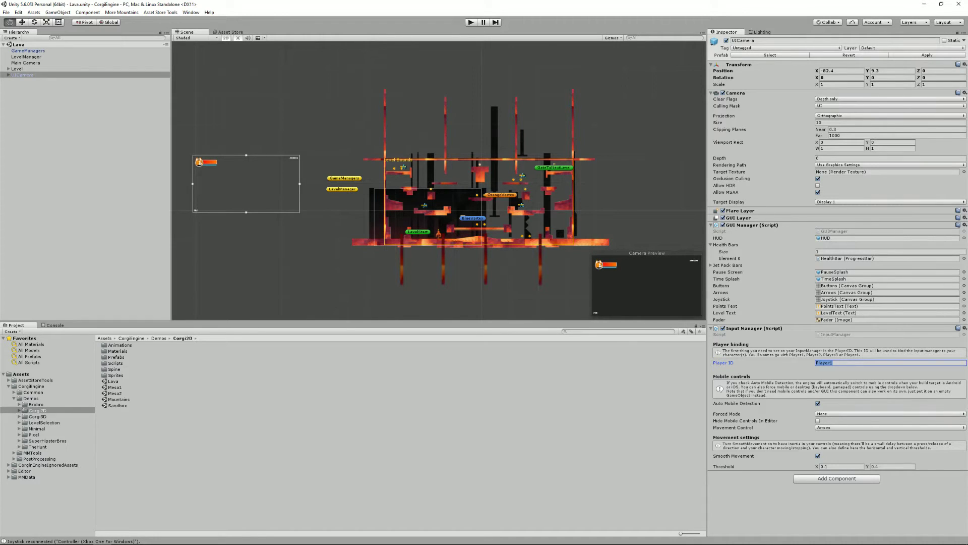
click(840, 363)
- Locate LevelManager's spine-space-cat prefab and confirm its Character Player ID is Player1
click(29, 56)
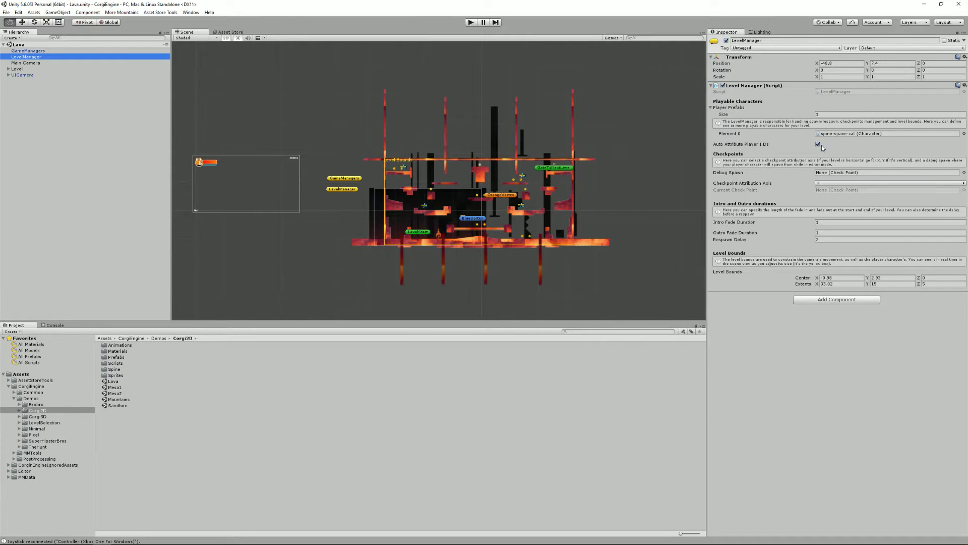
click(852, 134)
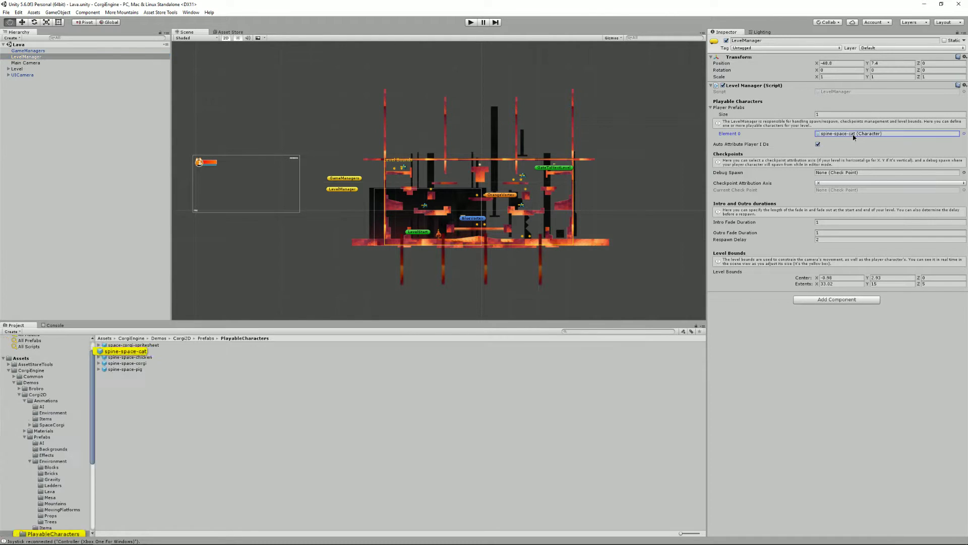
click(125, 352)
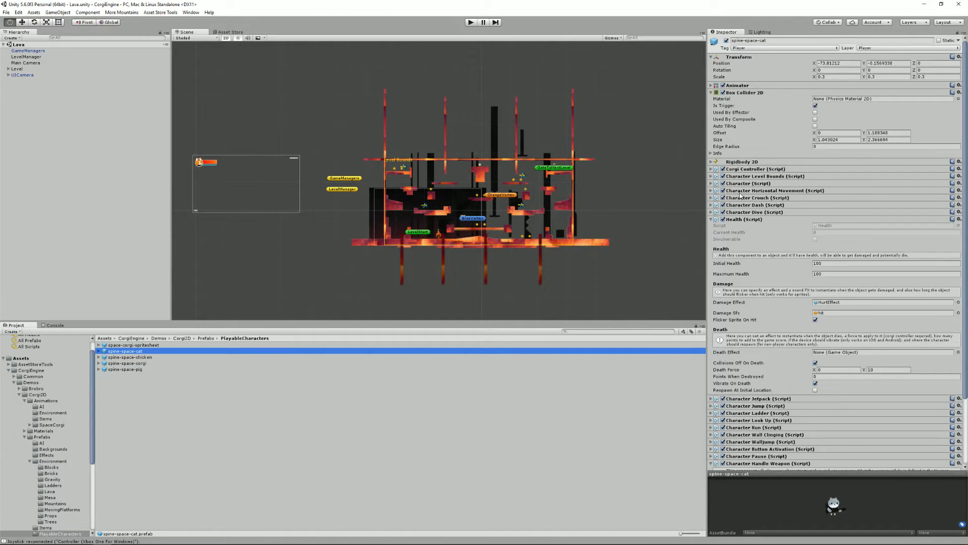
click(712, 184)
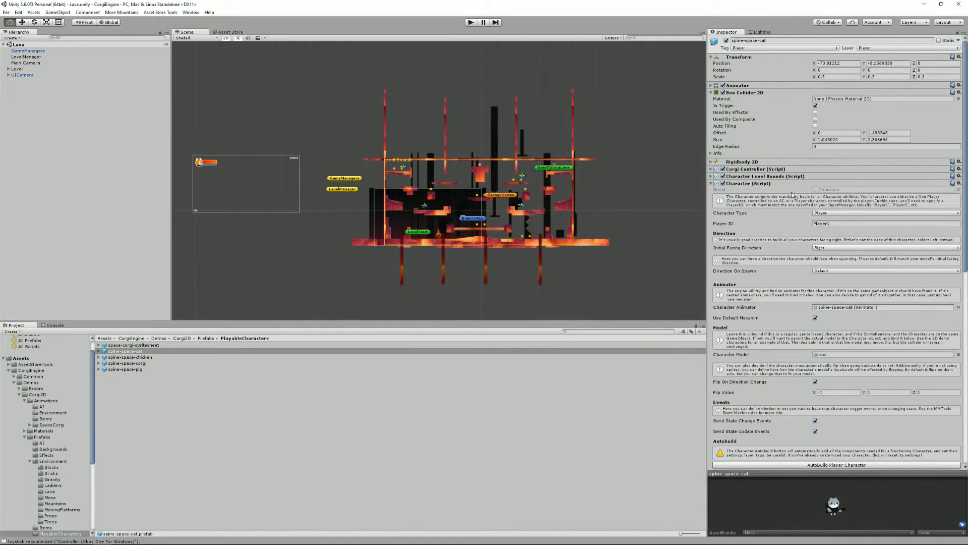
click(832, 225)
click(26, 57)
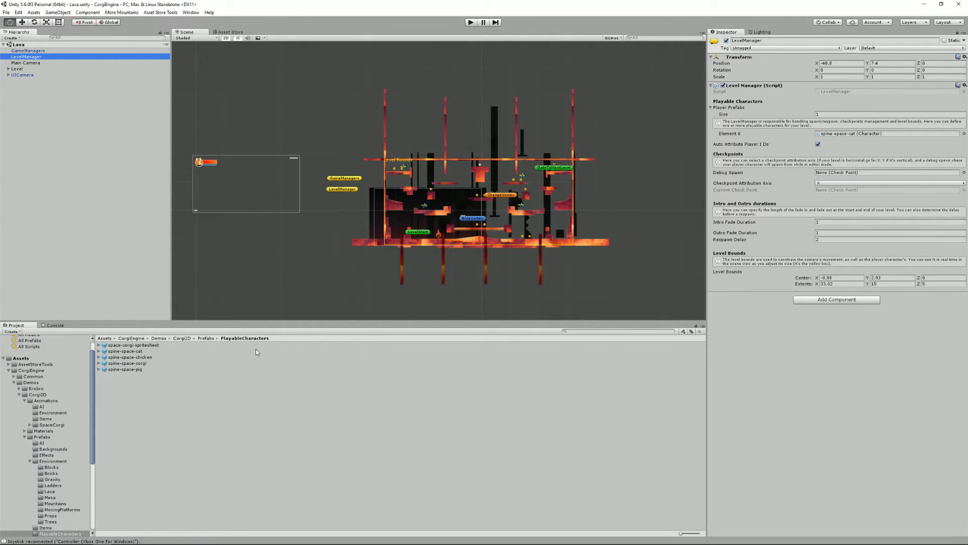
- Open the Minimal demo's MinimalLevel scene and center the level in view
click(20, 395)
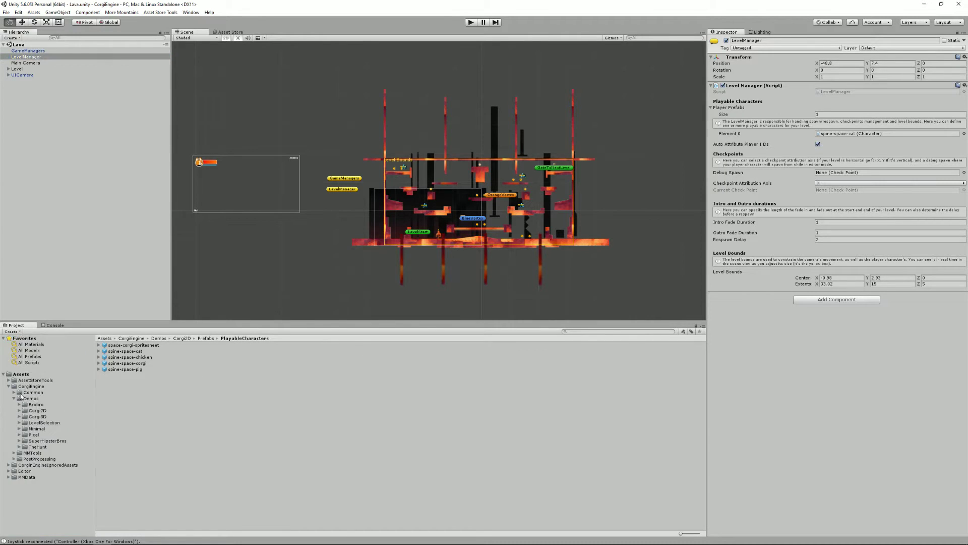
click(45, 429)
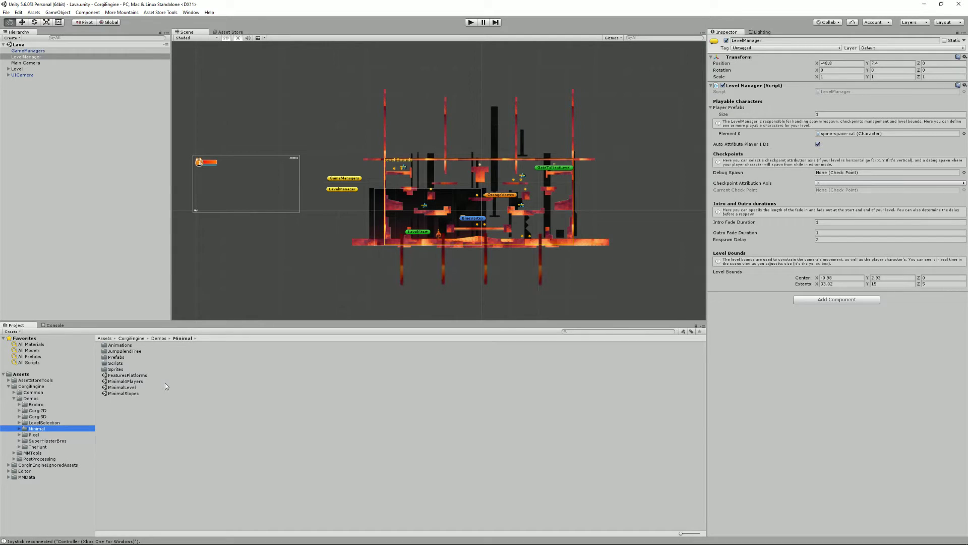
click(130, 388)
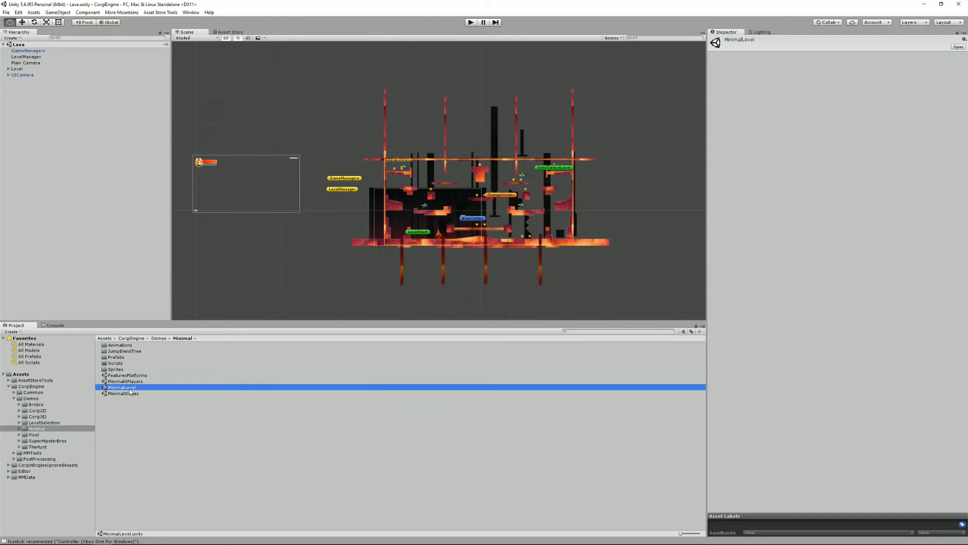
double_click(130, 388)
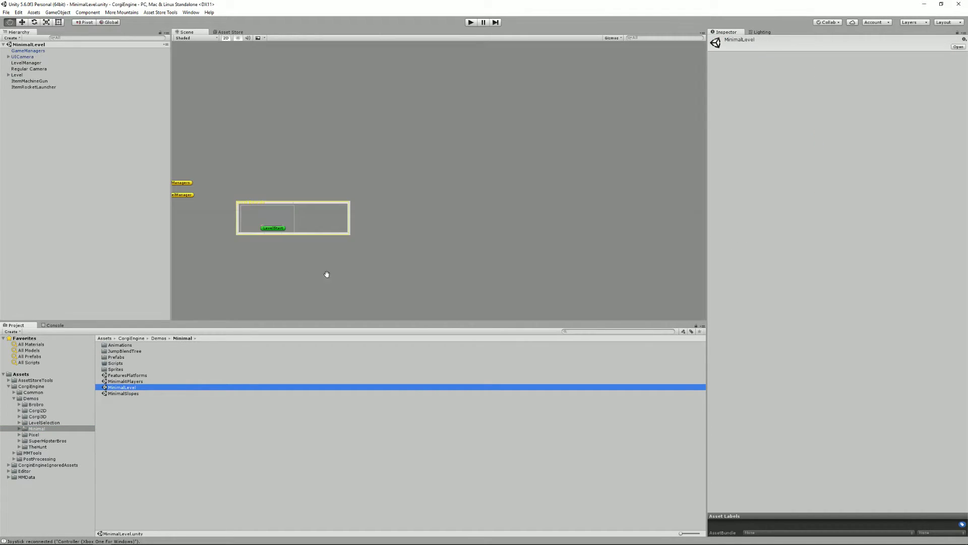
drag(317, 243, 389, 220)
scroll(389, 220, up, 5)
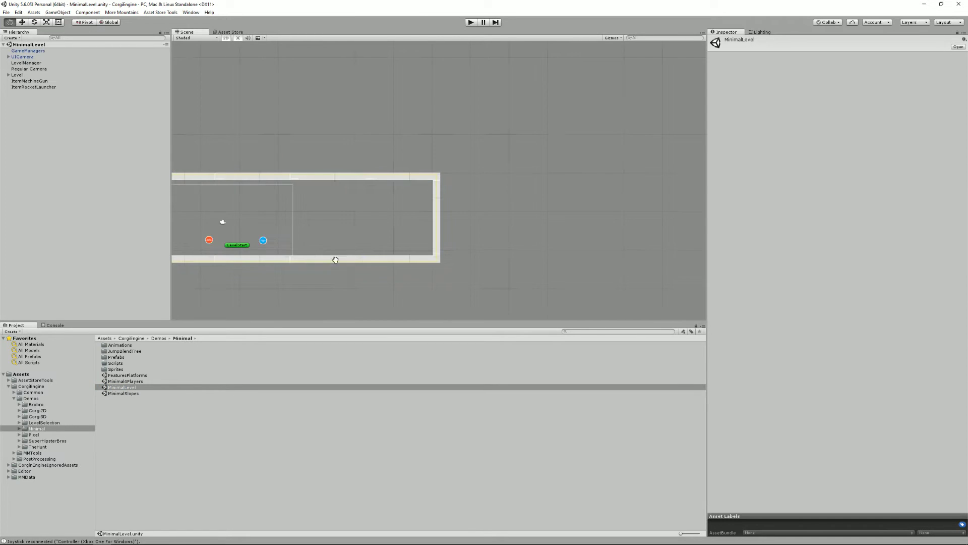
drag(335, 260, 491, 231)
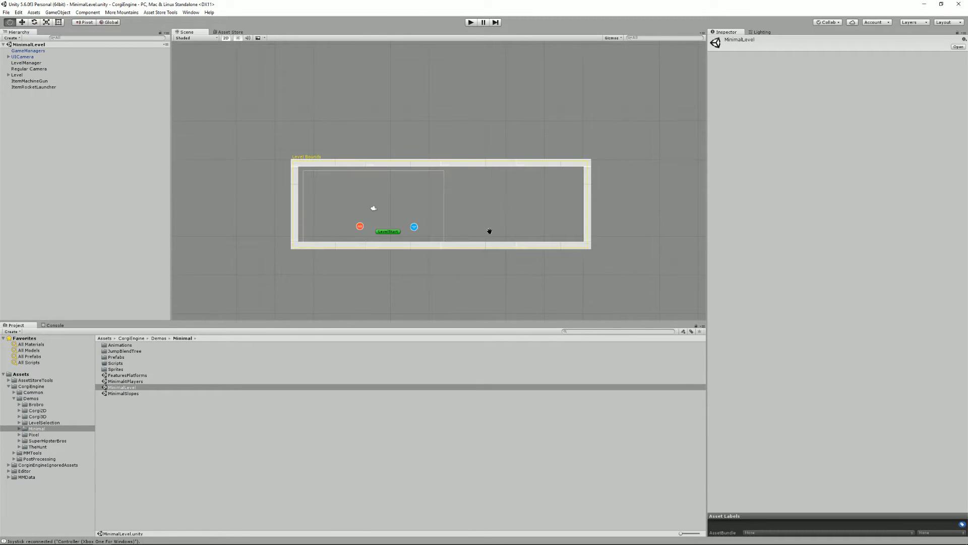
- Place the super-hipster-bros and Corgi3D playable characters into the level
click(50, 441)
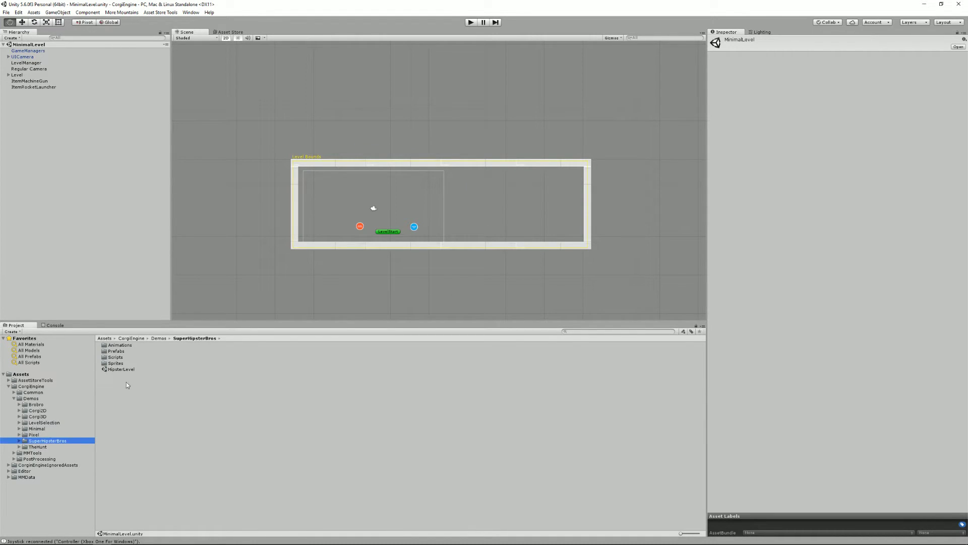
double_click(120, 352)
double_click(128, 363)
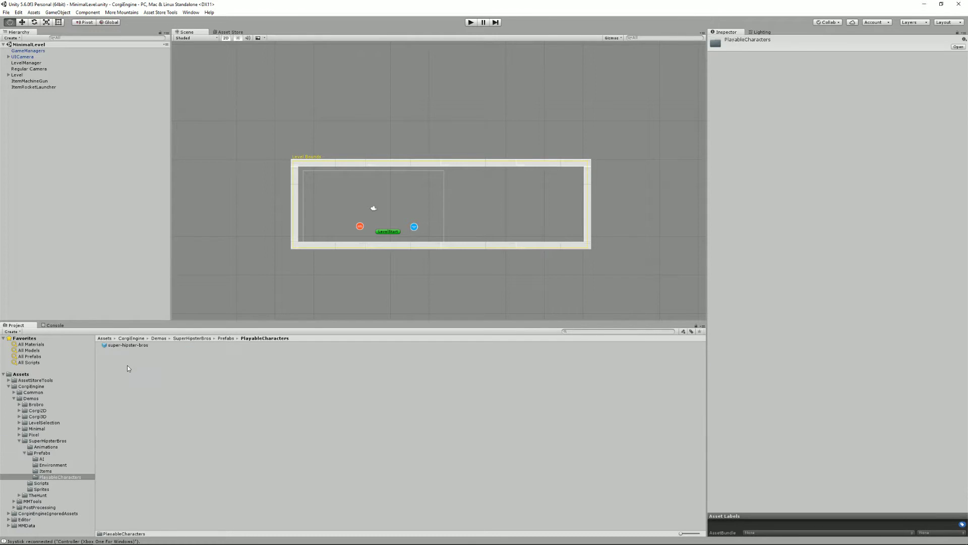
drag(129, 346, 341, 236)
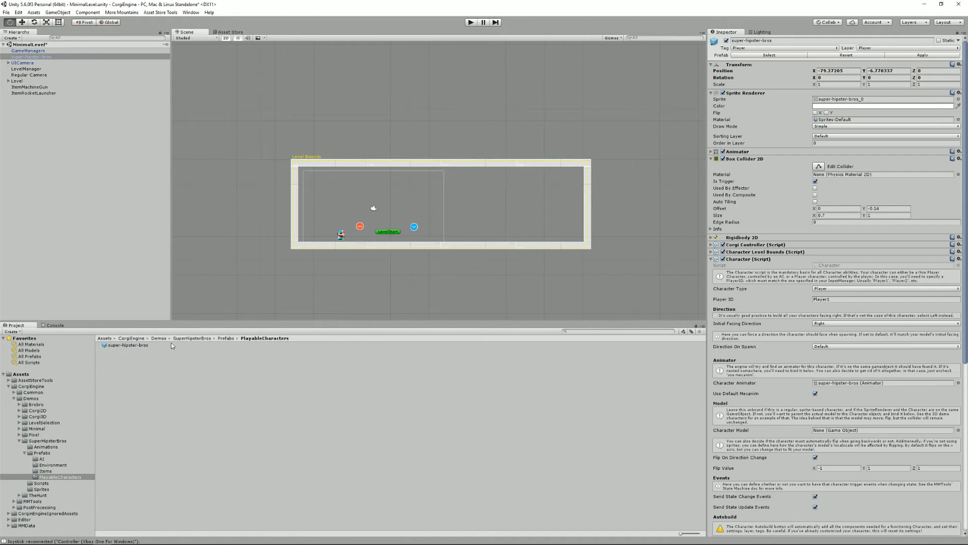
click(40, 416)
double_click(120, 363)
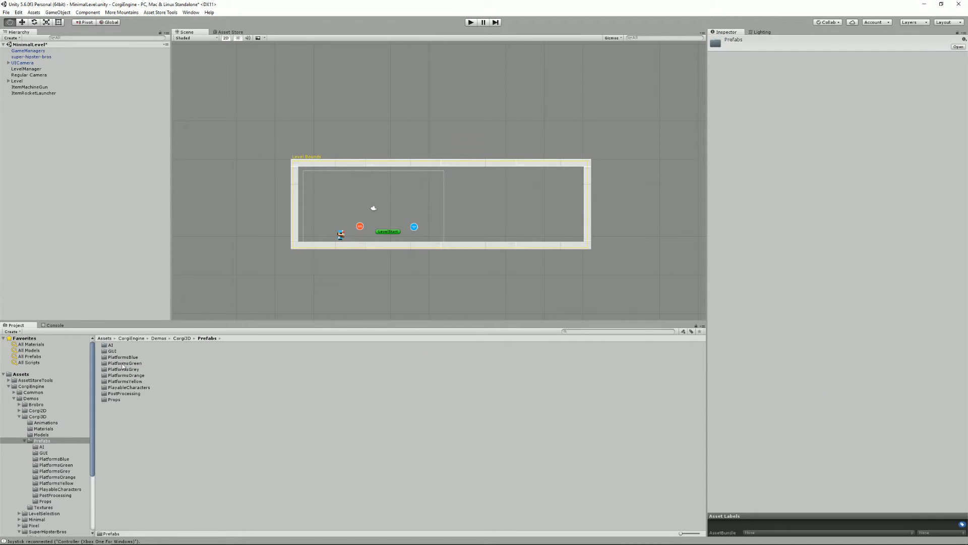
double_click(132, 389)
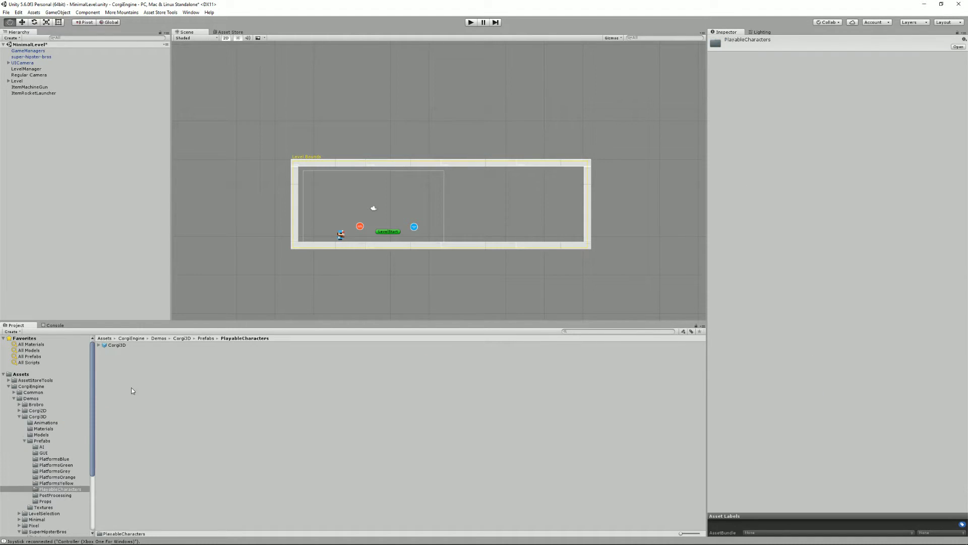
drag(118, 345, 321, 235)
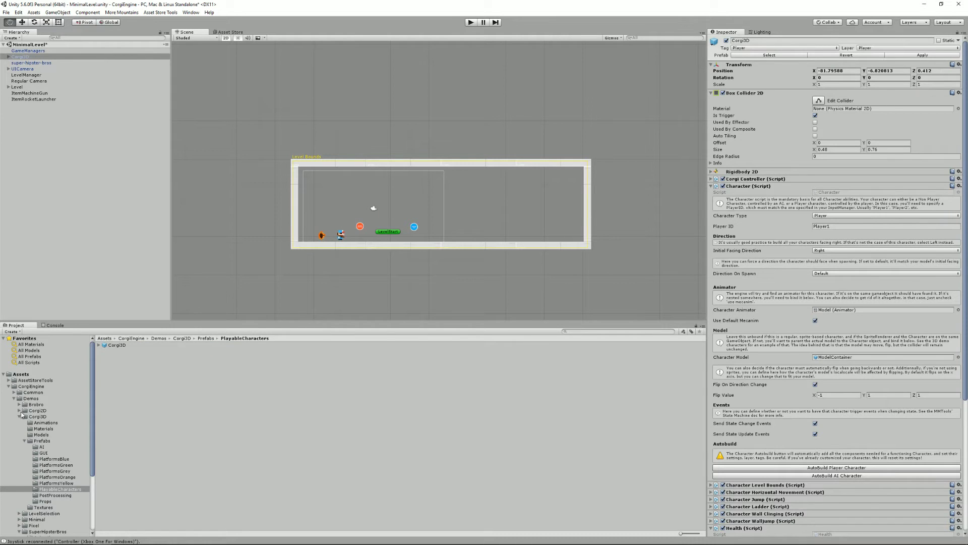
- Place space-corgi-spritesheet and spine-space-chicken from Corgi2D PlayableCharacters into the level
click(36, 412)
double_click(116, 357)
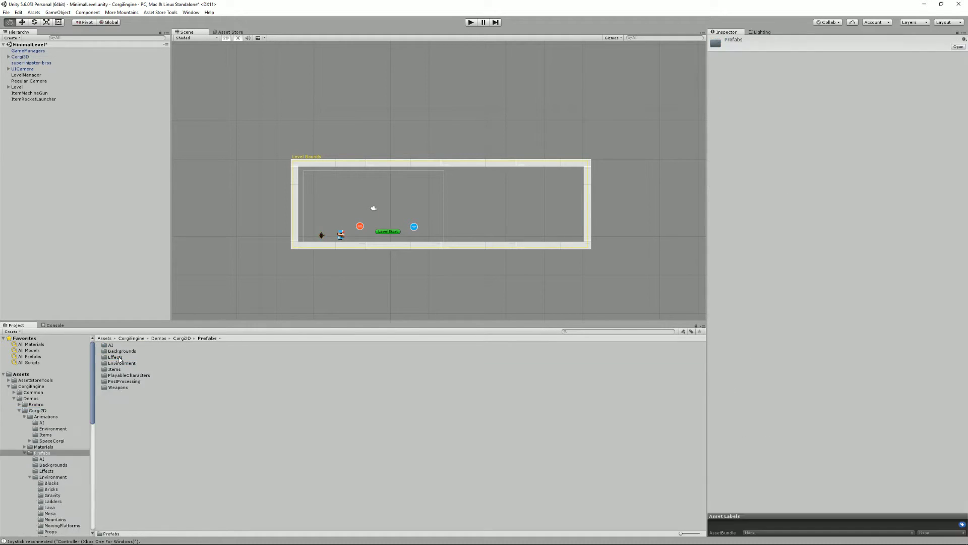
click(128, 375)
double_click(129, 376)
drag(133, 346, 384, 236)
drag(130, 357, 311, 235)
- Playtest with characters walking right and left, jumping for the rocket launcher, then stop
click(471, 22)
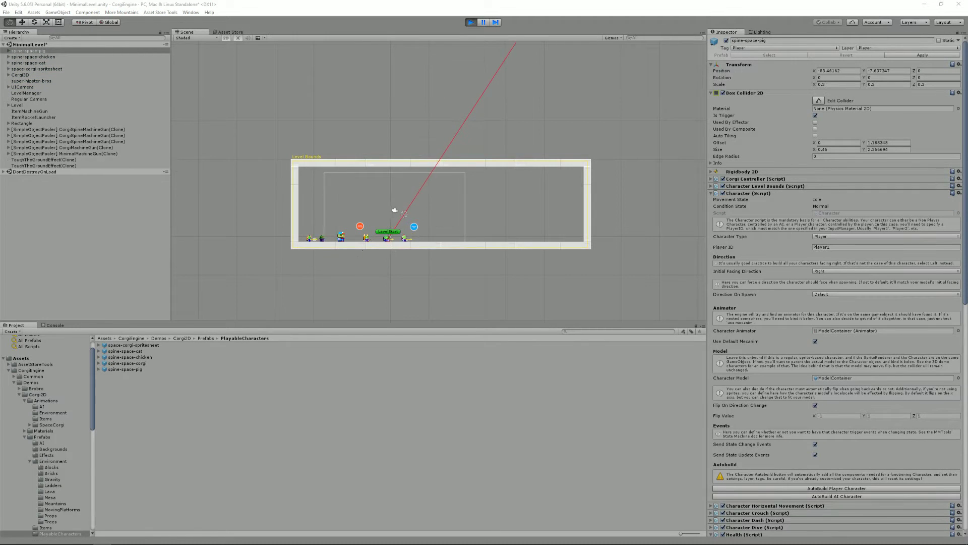
drag(514, 74, 642, 85)
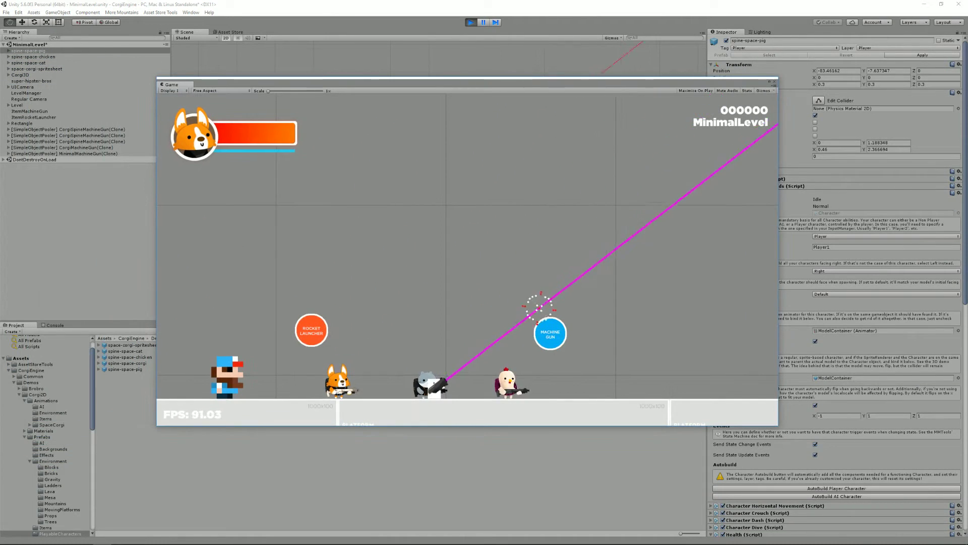
key(Right)
key(Left)
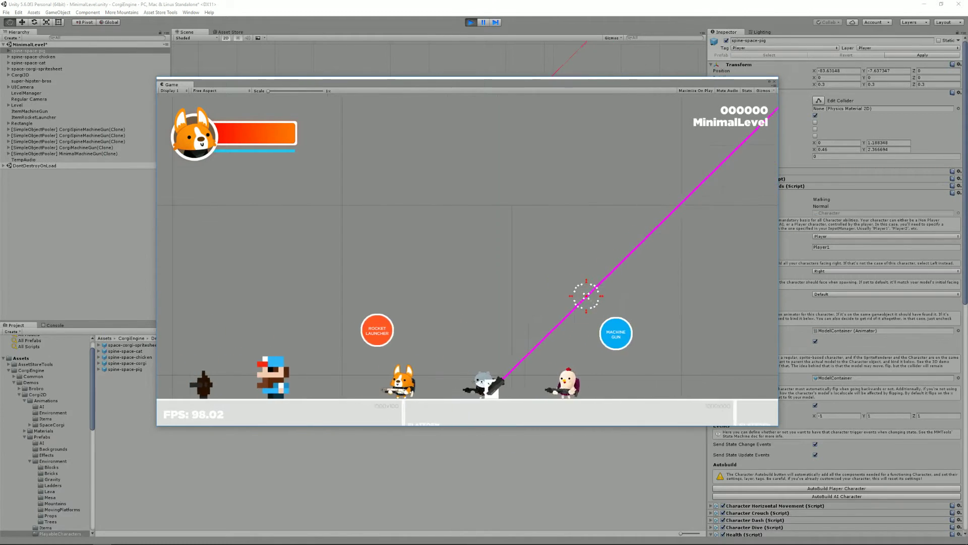
key(space)
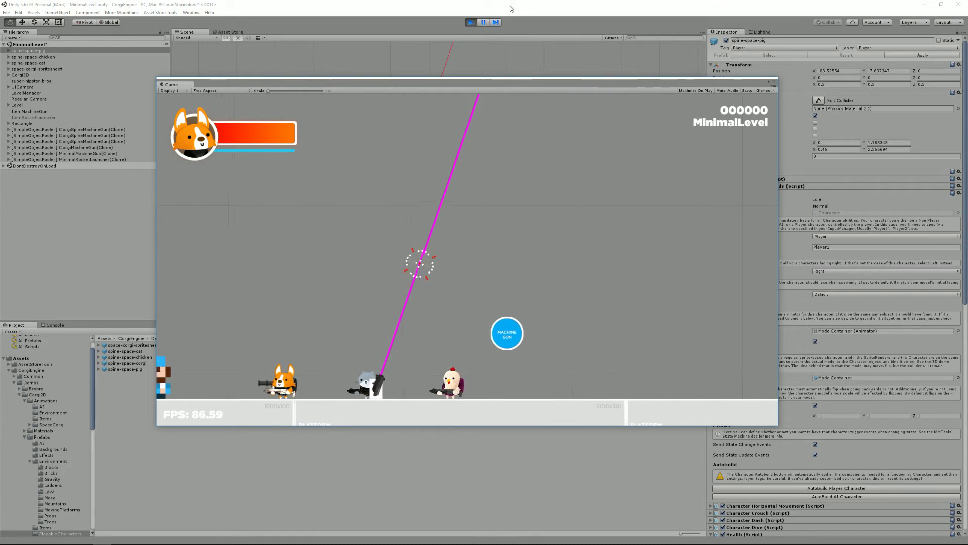
click(470, 23)
drag(566, 86, 0, 126)
- Delete the chicken, cat, corgi, hipster, dark and pig characters from the scene
scroll(367, 235, up, 5)
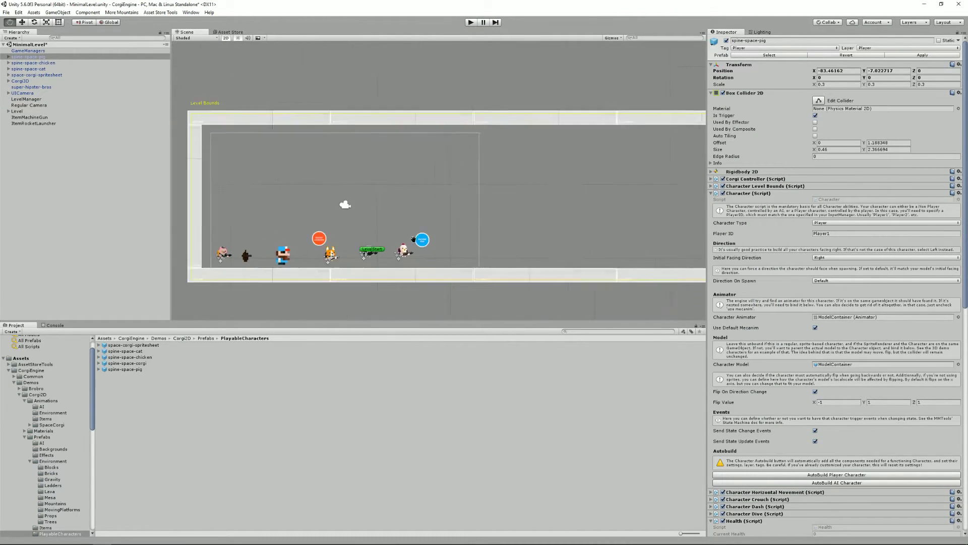
scroll(442, 212, up, 1)
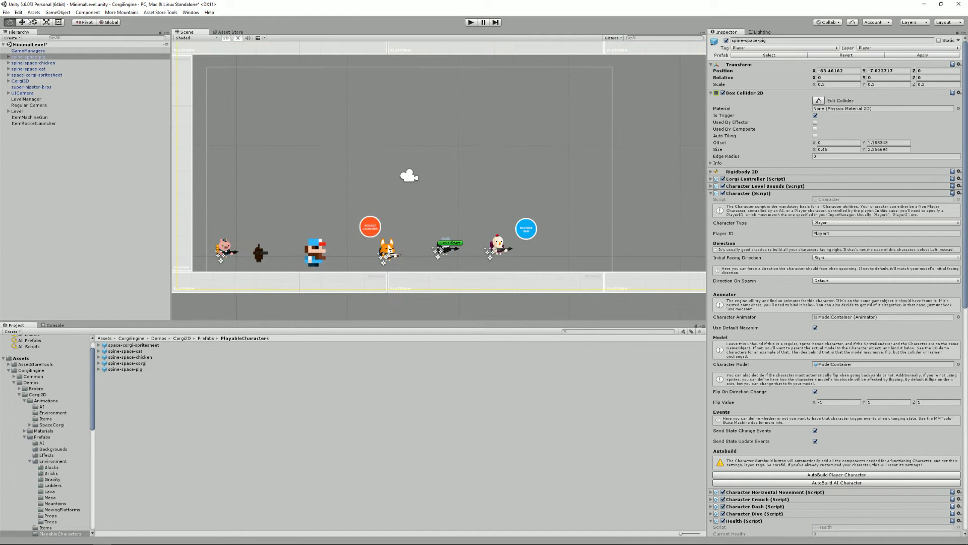
click(498, 244)
key(Delete)
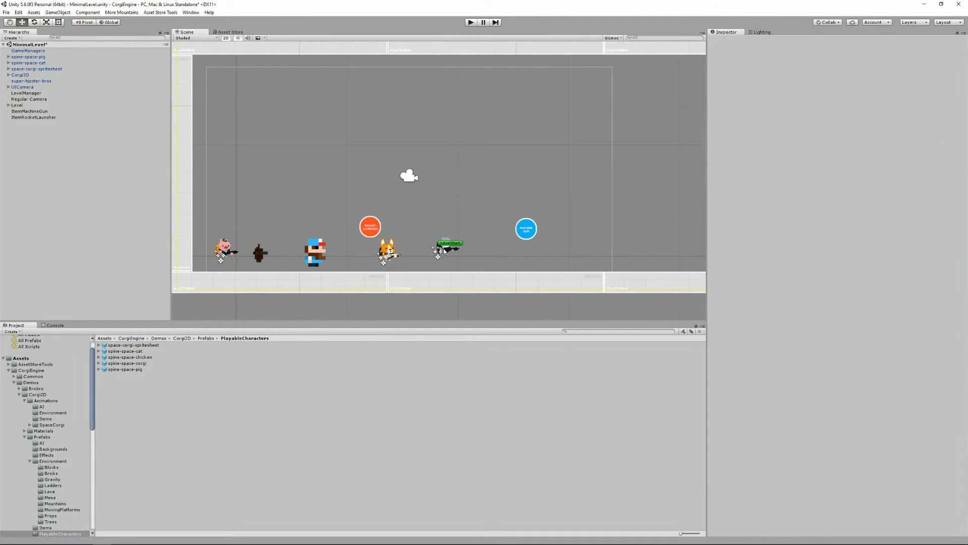
click(444, 249)
key(Delete)
click(389, 252)
key(Delete)
click(315, 252)
key(Delete)
click(260, 252)
key(Delete)
click(227, 249)
key(Delete)
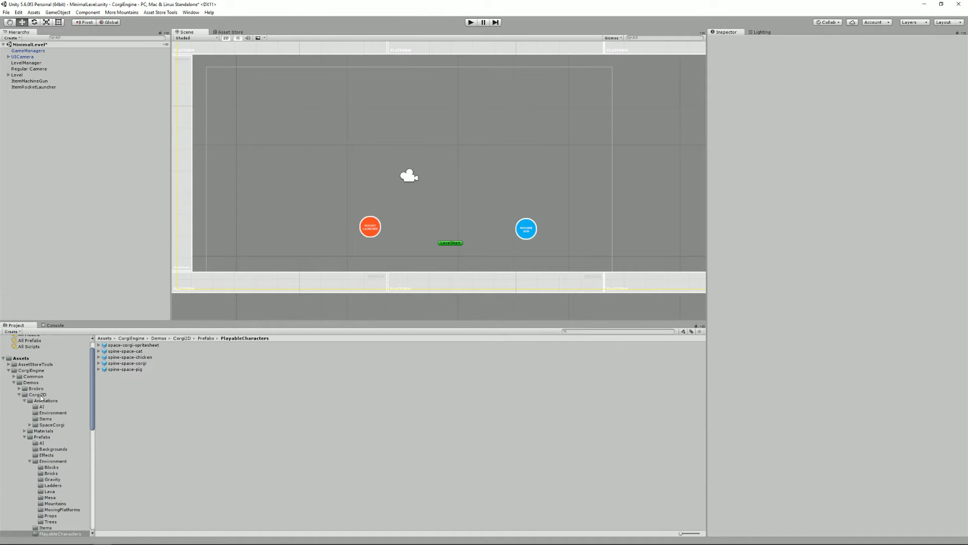
- Collapse the folder tree and show the Minimal demo folder
click(18, 395)
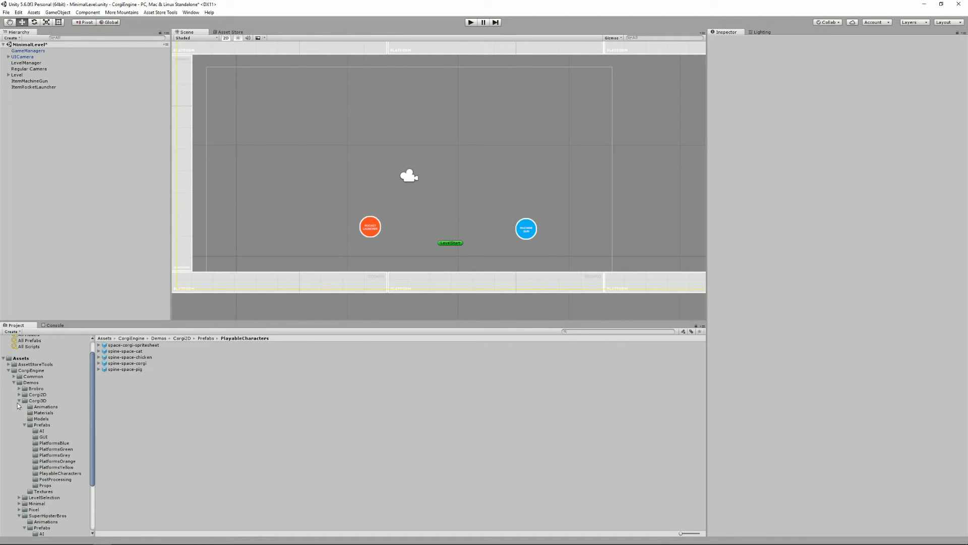
scroll(34, 413, up, 2)
click(36, 428)
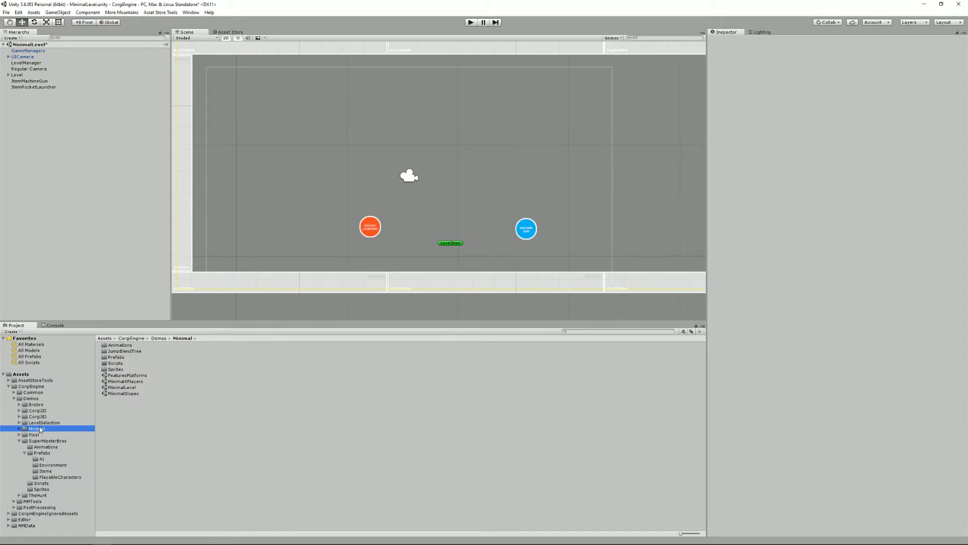
- Inspect the Minimal Rectangle prefab and its Initial Weapon, MinimalMachineGun
double_click(122, 358)
double_click(139, 371)
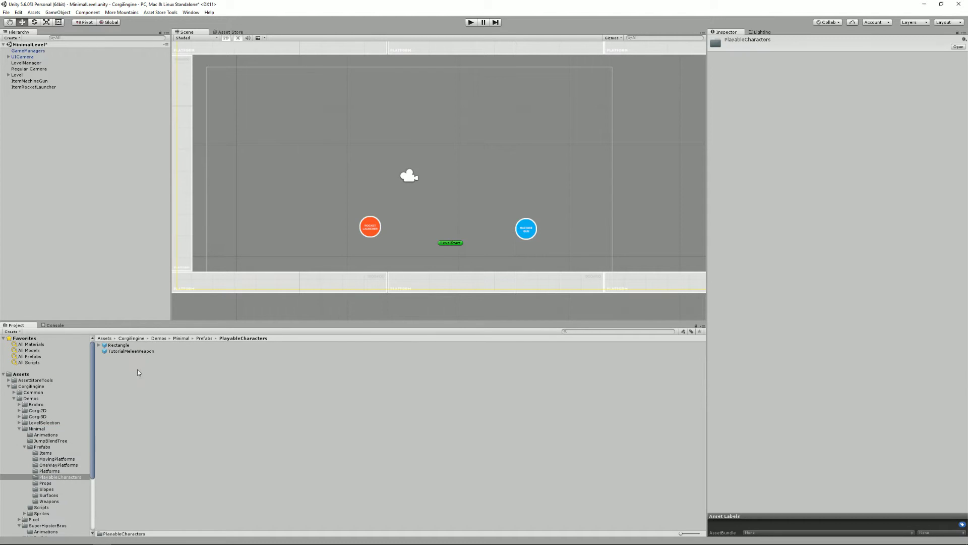
click(123, 347)
scroll(767, 388, down, 10)
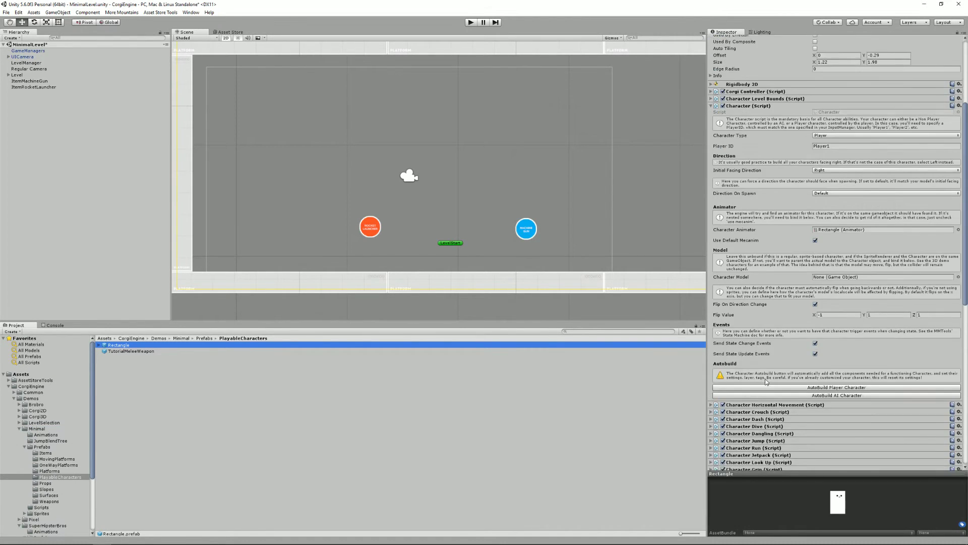
scroll(766, 383, up, 3)
scroll(766, 384, down, 3)
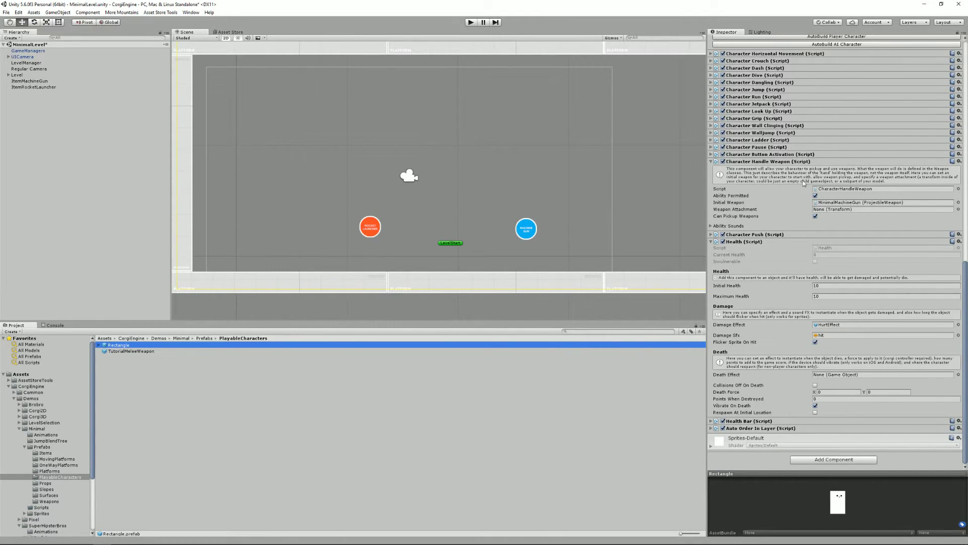
click(843, 206)
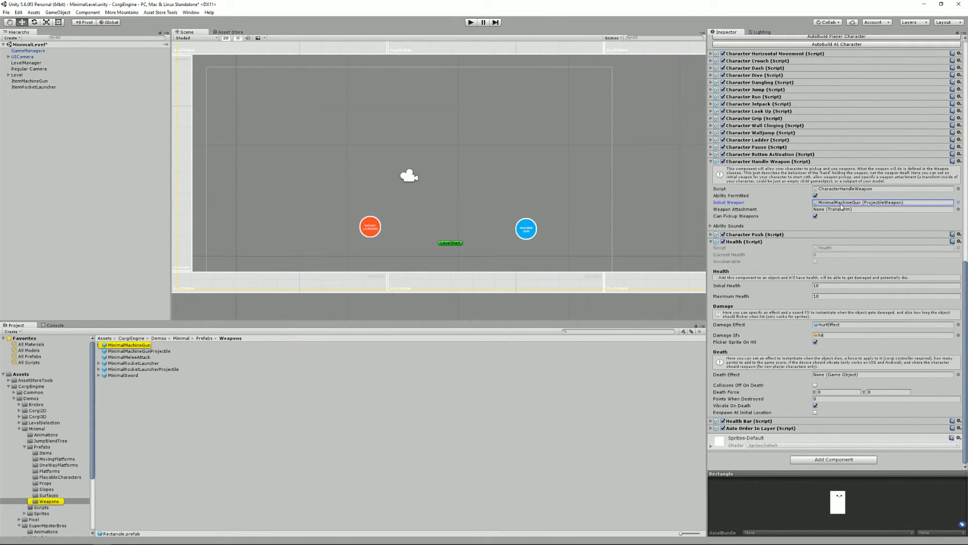
click(143, 345)
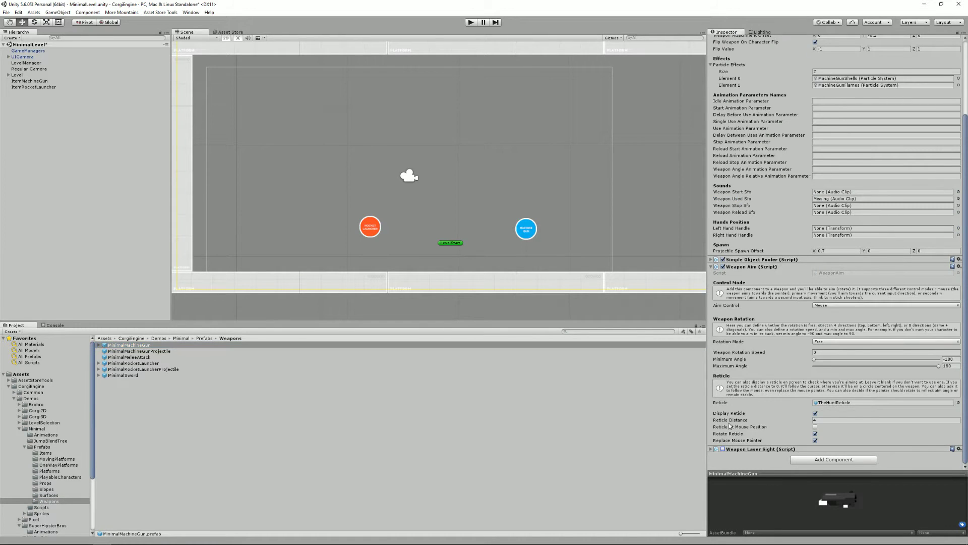
click(70, 477)
- Place two Rectangle characters in the level and start Play mode
drag(126, 347, 313, 253)
drag(121, 348, 280, 252)
click(471, 23)
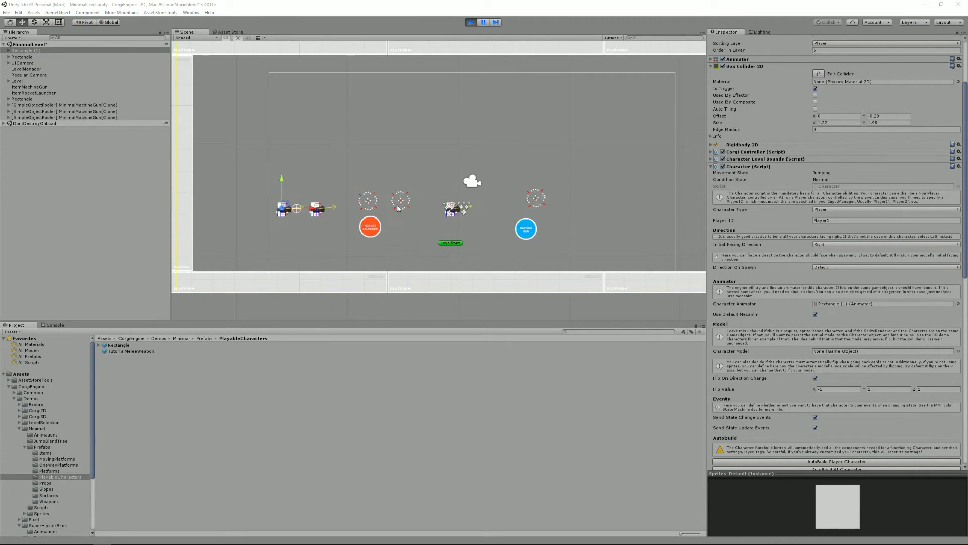
- Stop the game, select a Rectangle, and collapse its Character, weapon and Health sections
click(471, 22)
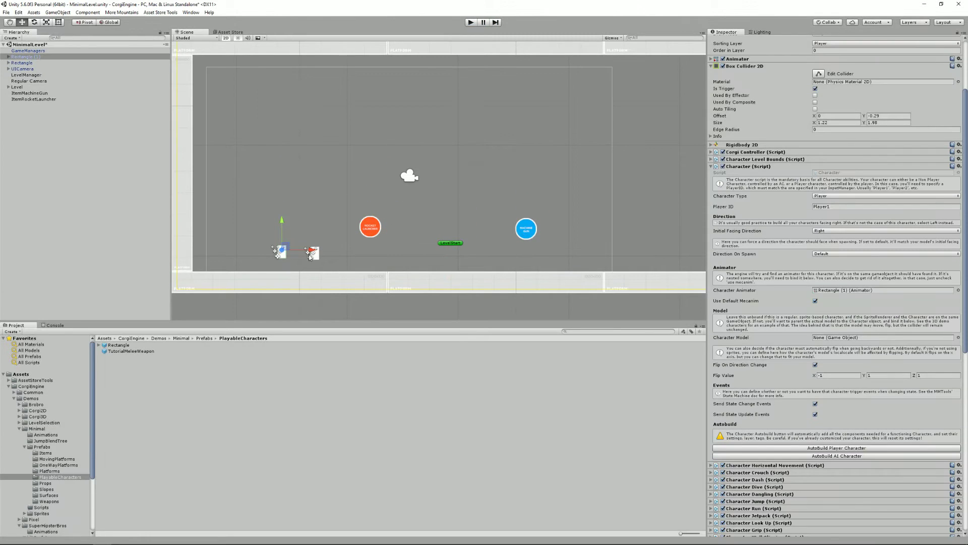
click(316, 282)
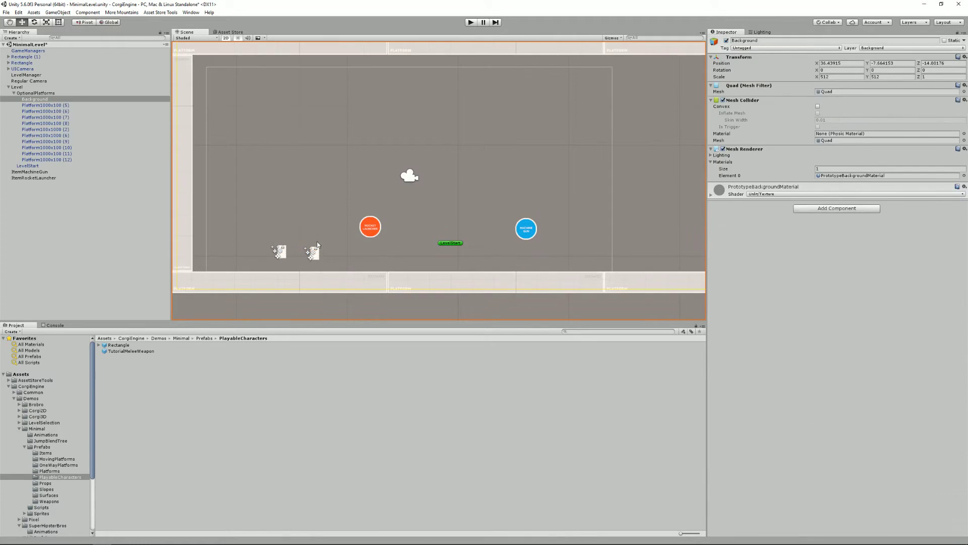
click(314, 252)
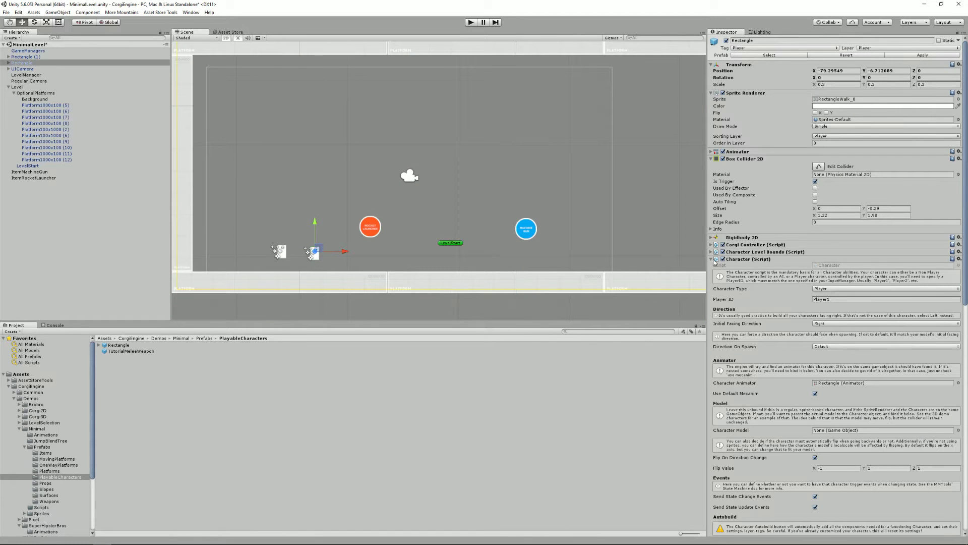
click(711, 260)
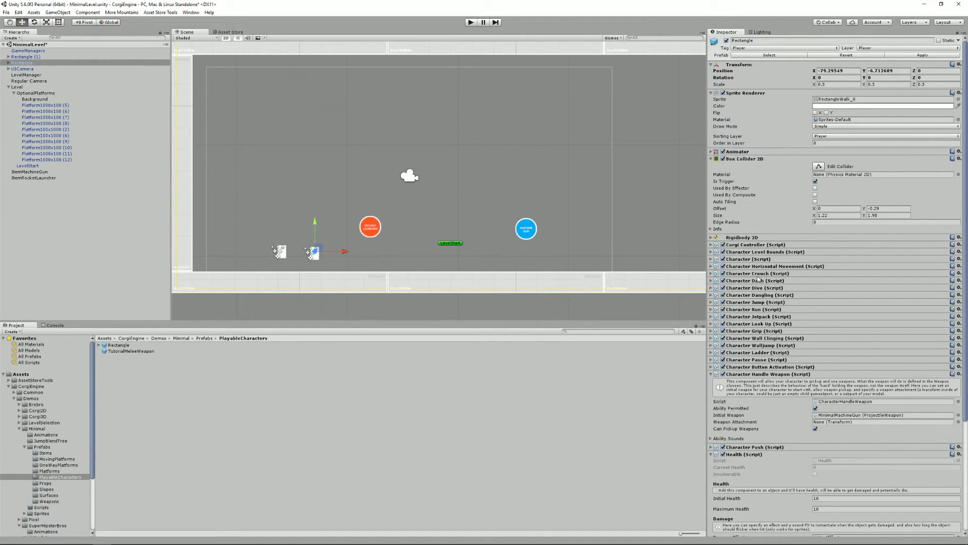
scroll(759, 341, down, 4)
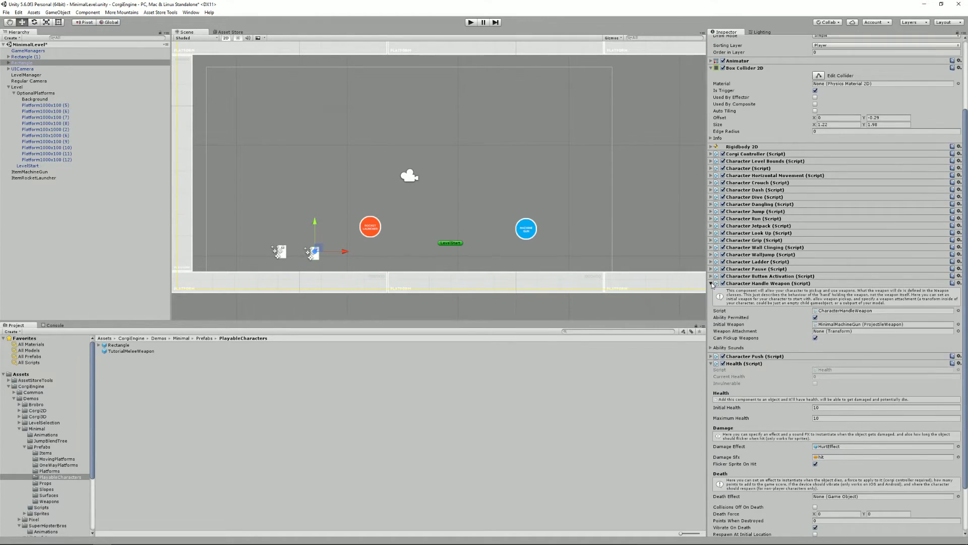
click(711, 283)
click(712, 309)
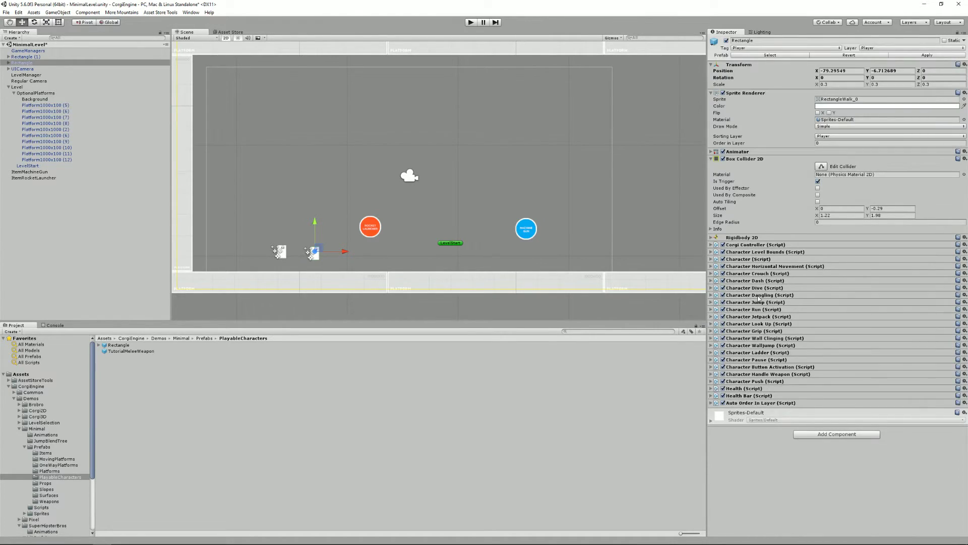
- Set Jump Height to 4 and Fall Multiplier to 1.3, then start the game
click(712, 302)
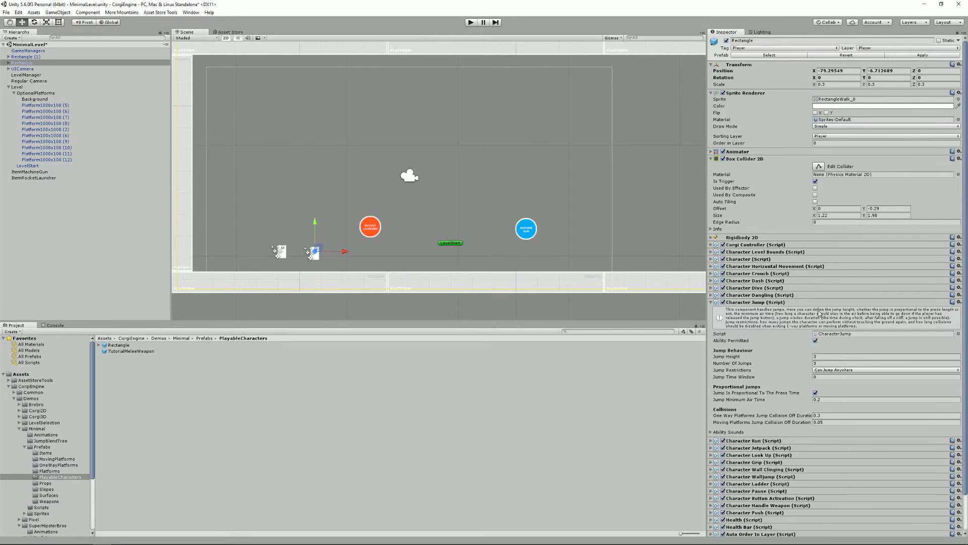
click(824, 357)
text(4)
click(712, 244)
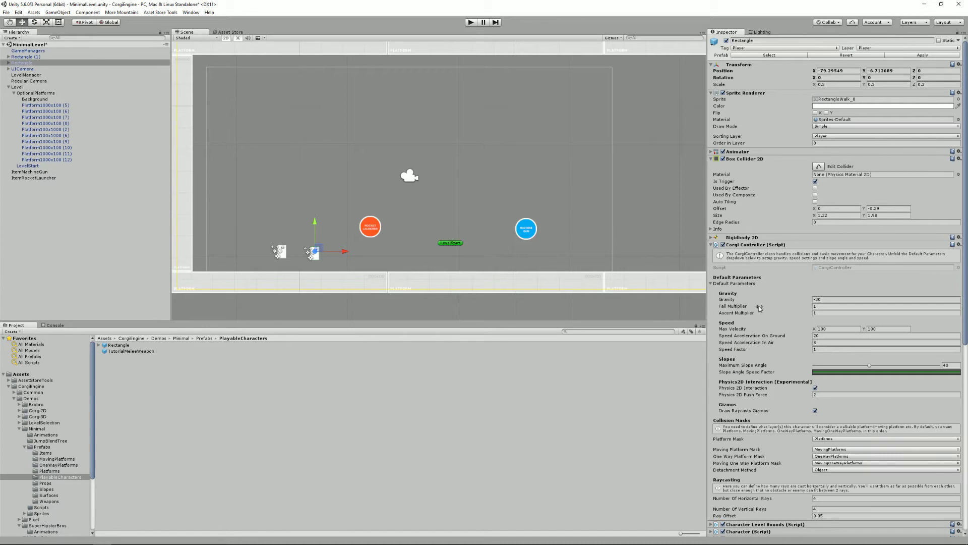
click(819, 306)
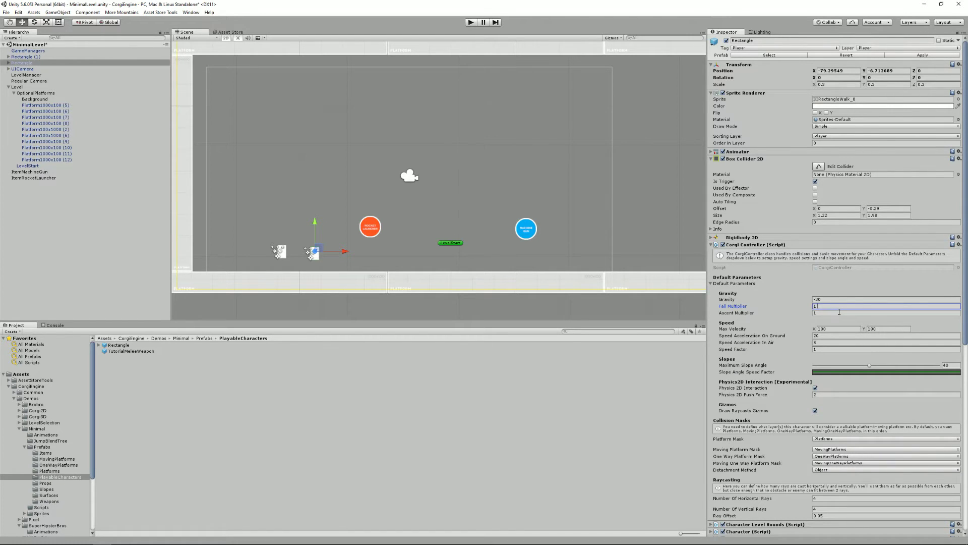
text(.3)
click(471, 22)
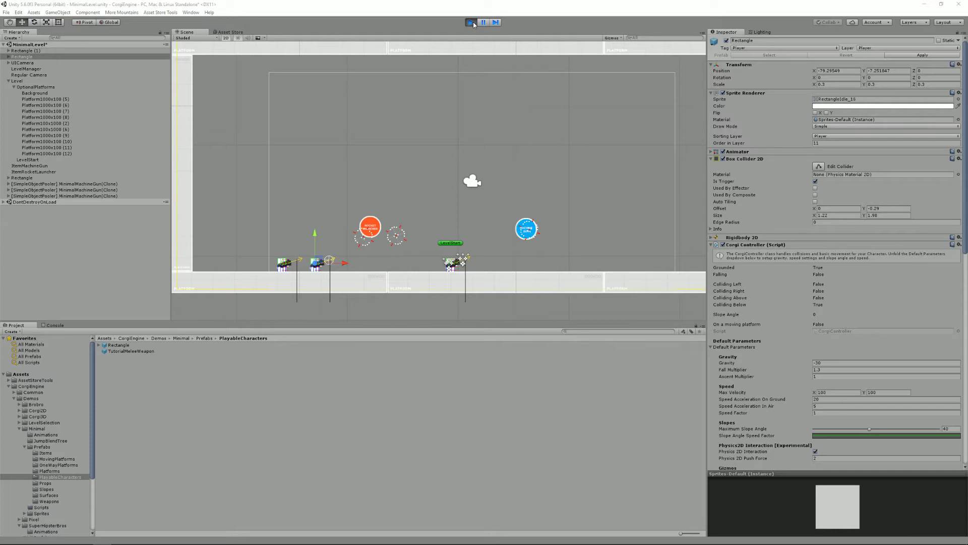
- Stop Play mode after testing the Rectangles' jump height 4 and fall multiplier 1.3
click(472, 23)
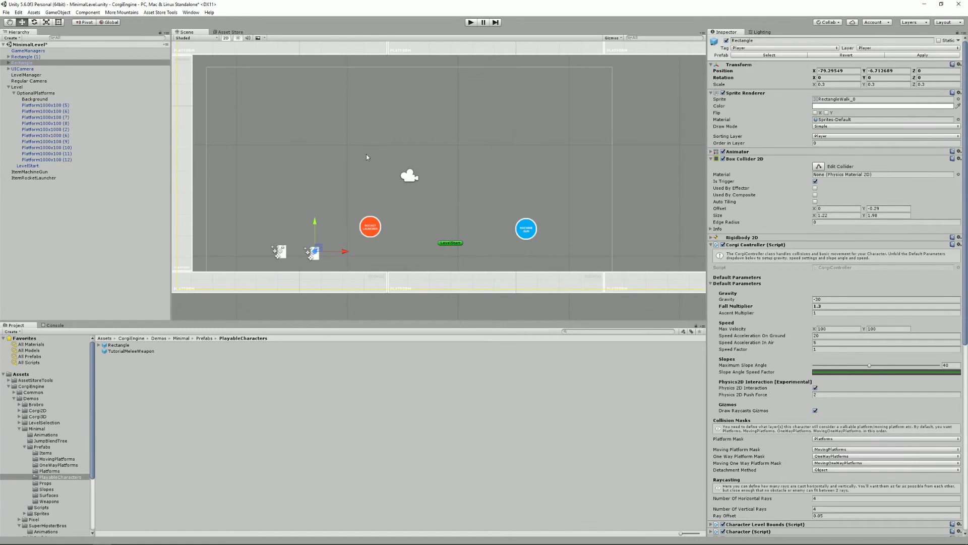
- Select UICamera to show its Input Manager: Player1, Auto Mobile Detection and Smooth Movement on
click(29, 69)
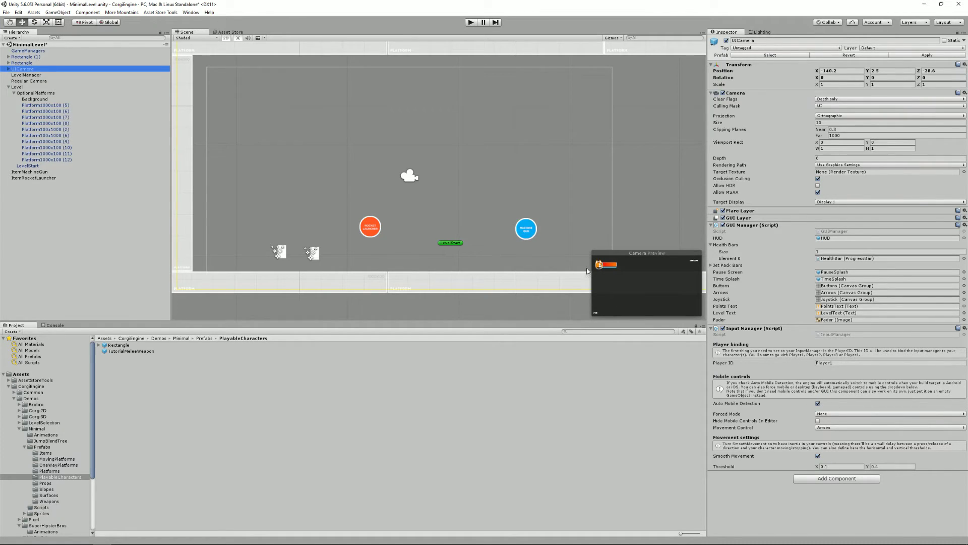
- In Build Settings, switch the build target from PC, Mac & Linux Standalone to Android
click(6, 12)
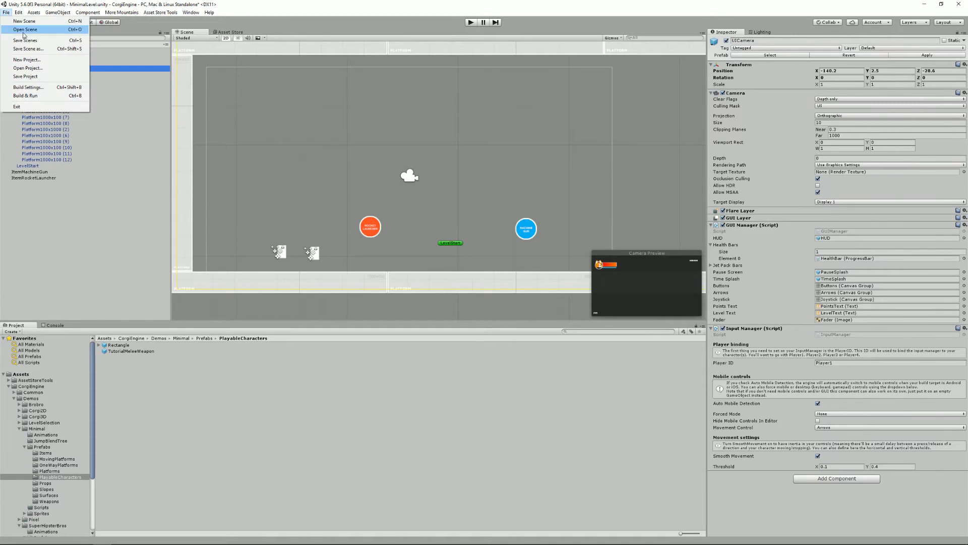
click(46, 87)
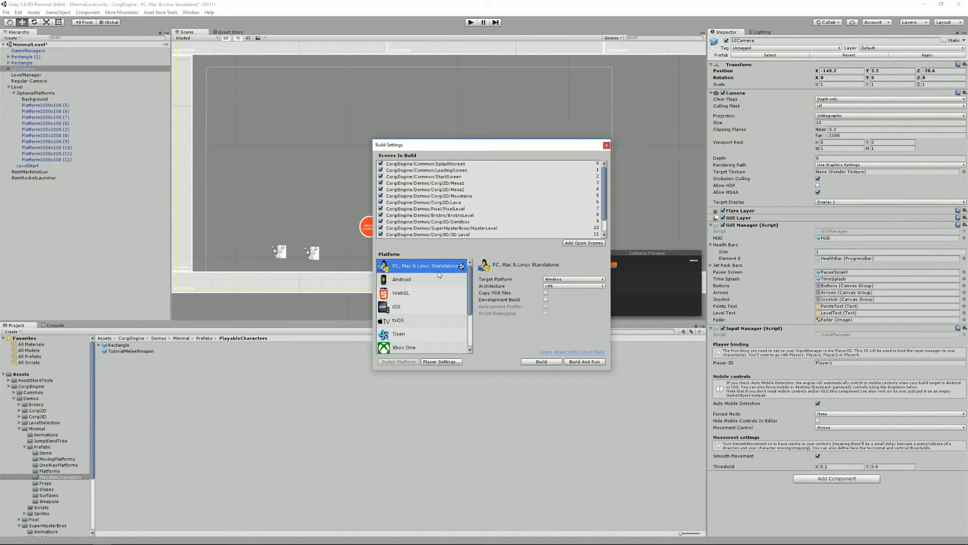
click(416, 280)
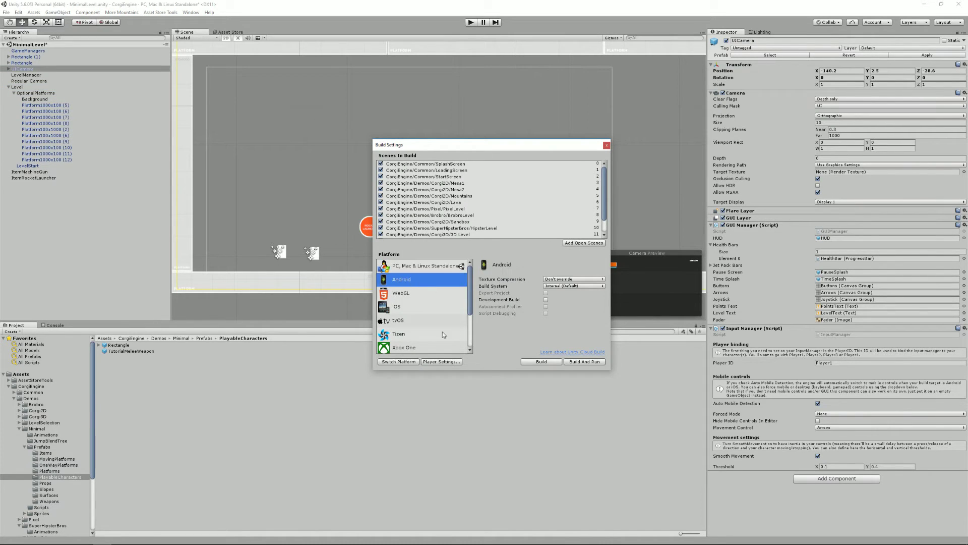
click(606, 146)
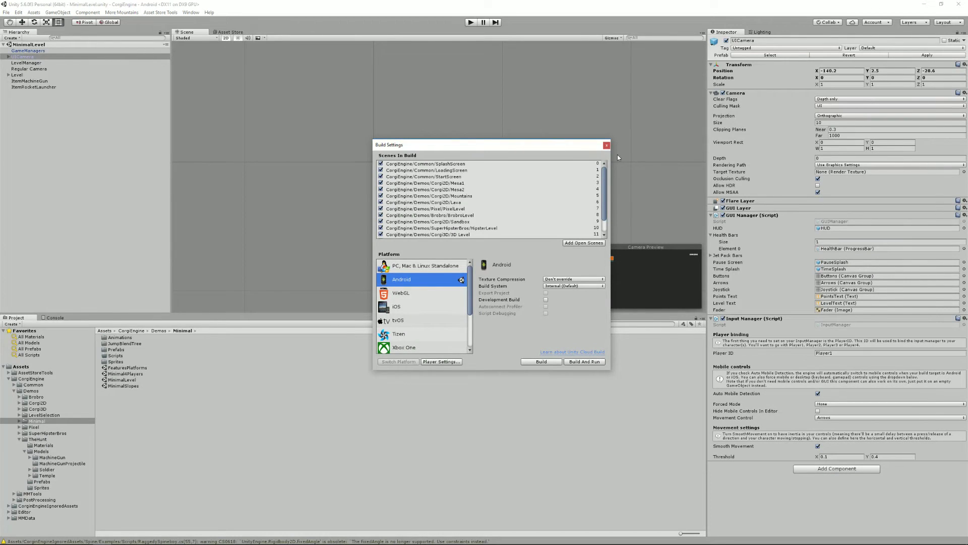
- Close Build Settings and play-test in the Game view, running right with the on-screen arrows and jumping with A
click(606, 146)
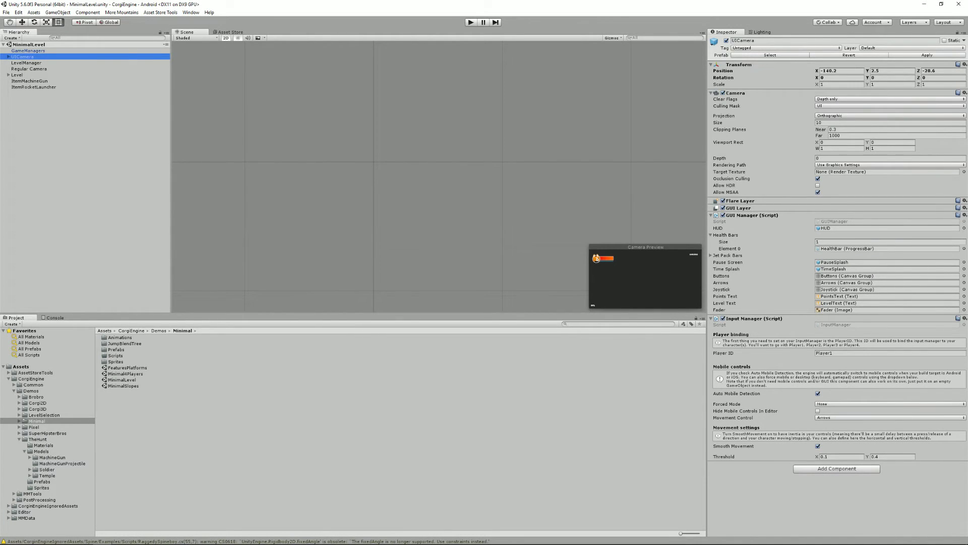
key(ctrl+2)
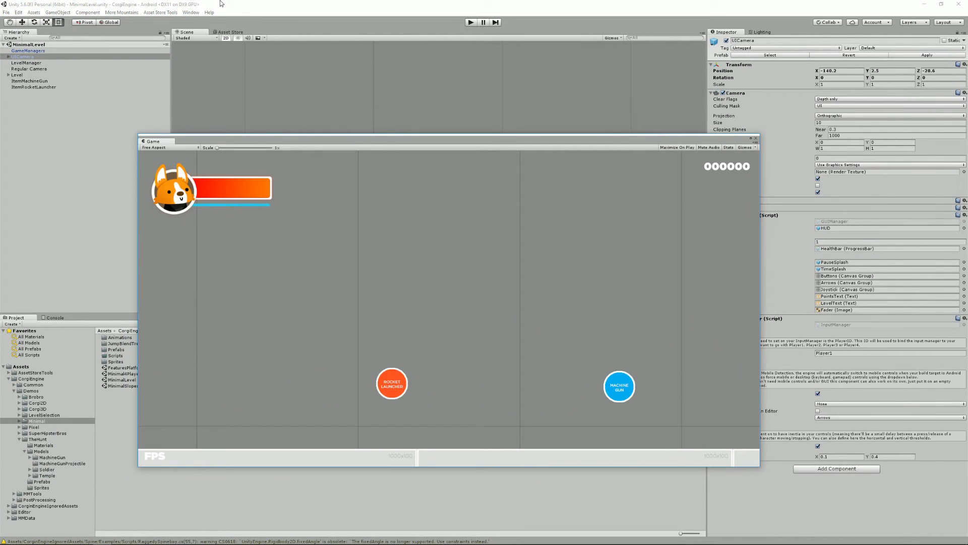
click(471, 23)
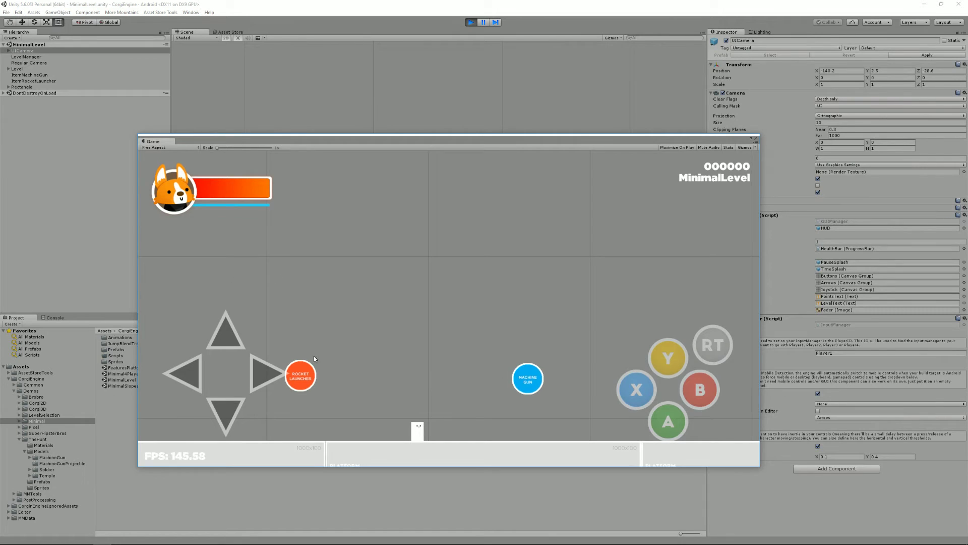
click(277, 372)
mouse_move(191, 380)
mouse_down()
mouse_move(180, 367)
mouse_move(189, 368)
mouse_up()
click(267, 363)
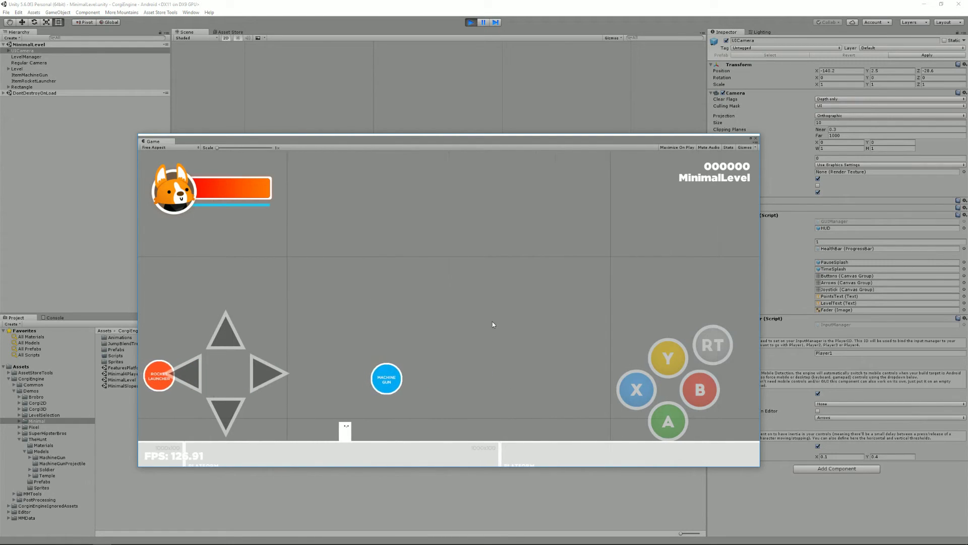
click(667, 436)
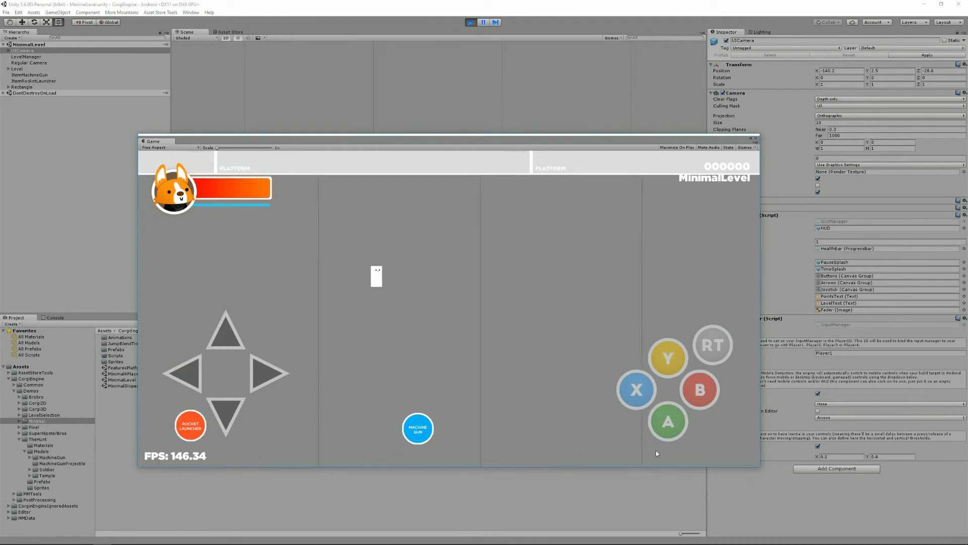
click(470, 22)
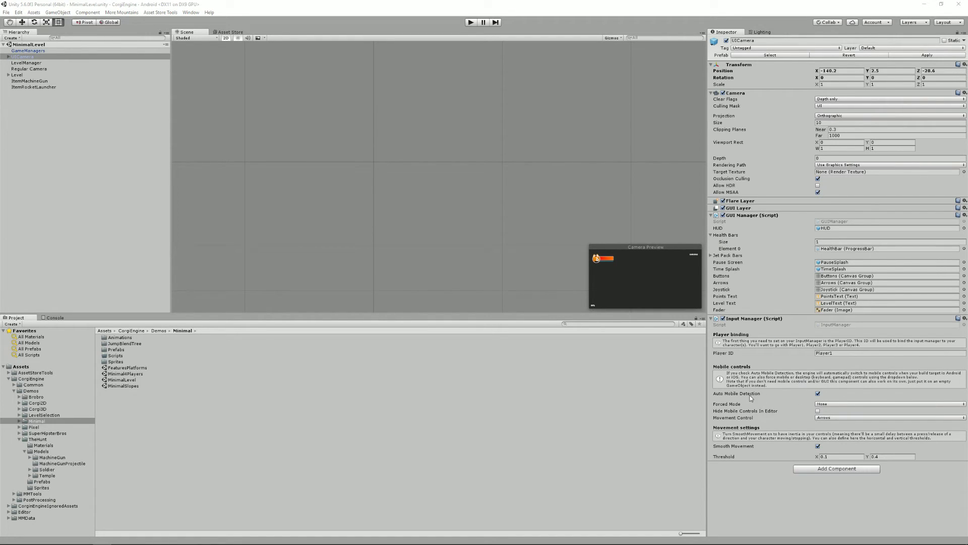
- Toggle Auto Mobile Detection and set the Input Manager's Forced Mode to Desktop
click(818, 393)
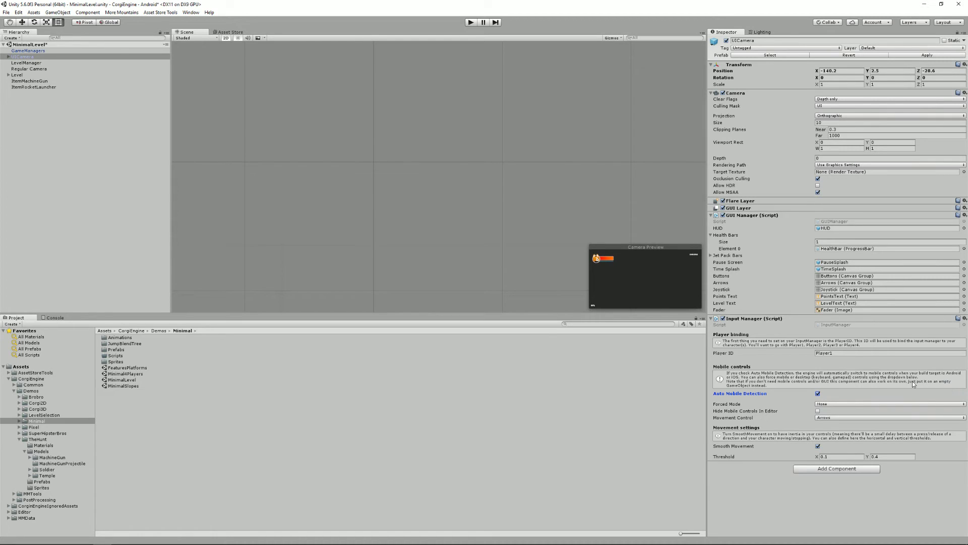
click(832, 404)
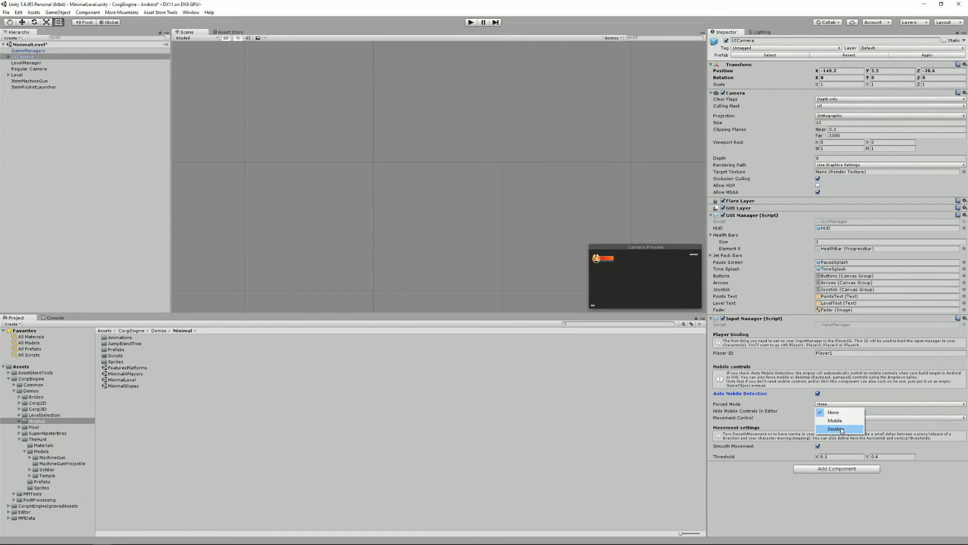
click(841, 429)
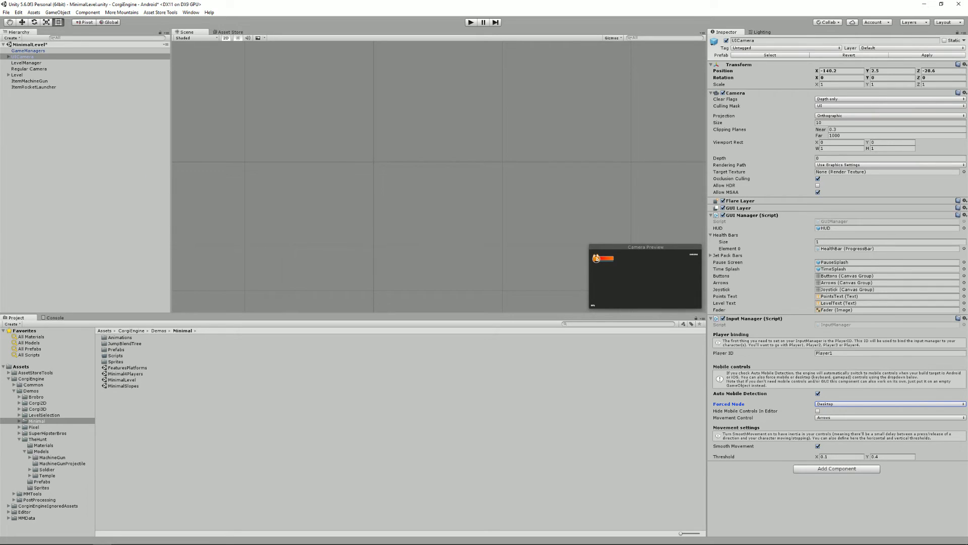
- Play-test with the keyboard, running left and right and flying up with the jetpack
click(470, 22)
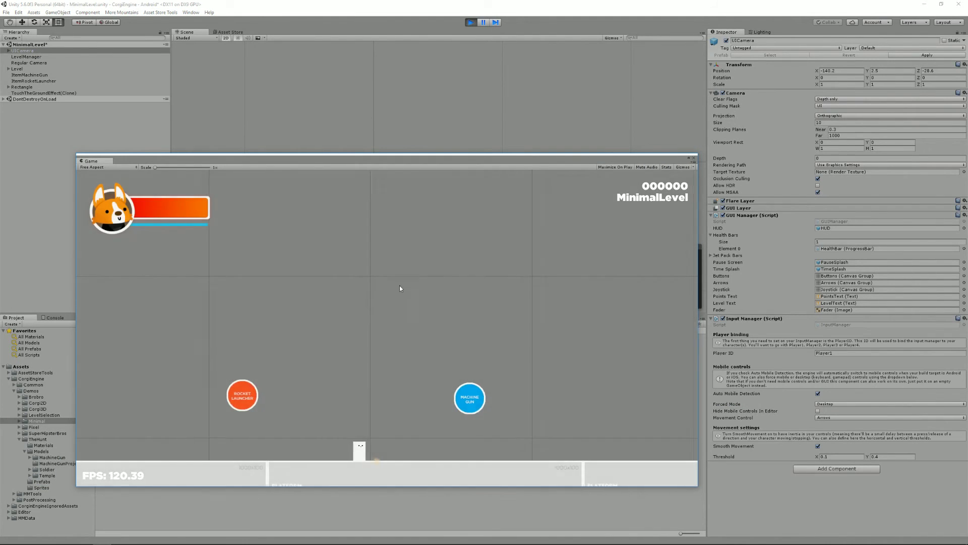
key(Left)
key(Right)
key(space)
key(ctrl+p)
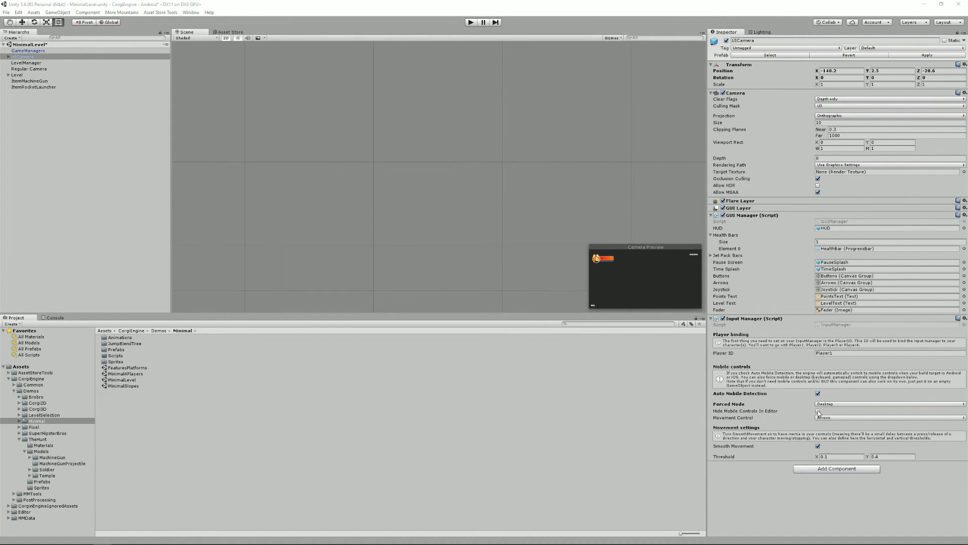
- Reset Forced Mode to None and set movement control to Joystick
click(829, 405)
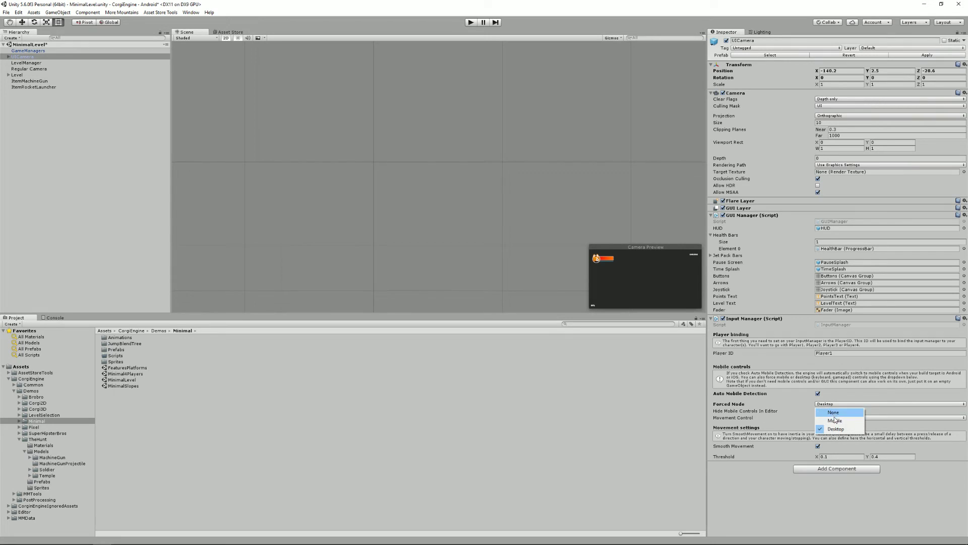
click(835, 413)
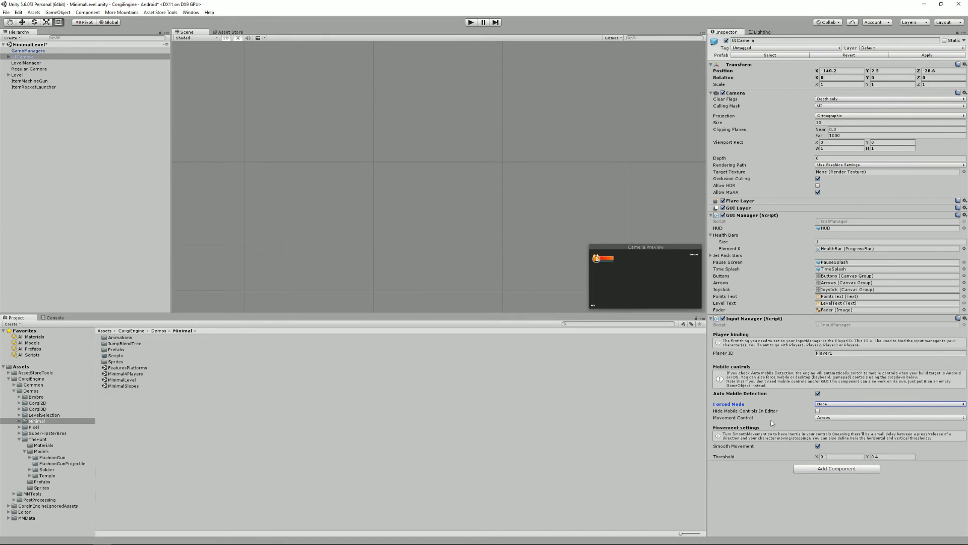
click(842, 418)
click(844, 426)
- Force Mobile input mode and play-test by walking the character with the on-screen joystick
click(834, 404)
click(838, 421)
click(470, 23)
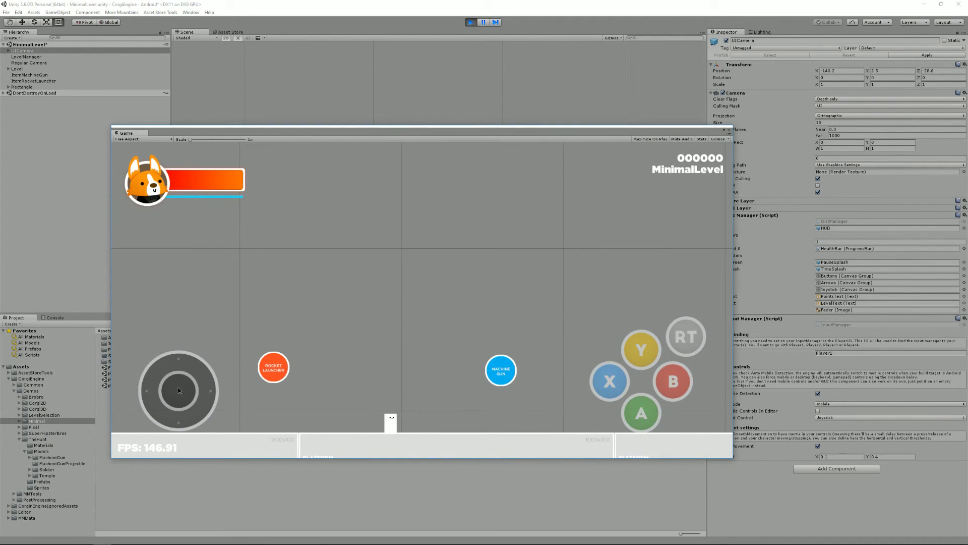
mouse_move(179, 386)
mouse_down()
mouse_move(158, 391)
mouse_move(192, 391)
mouse_move(151, 396)
mouse_move(225, 391)
mouse_move(137, 388)
mouse_move(186, 391)
mouse_up()
- Stop the game, turn Smooth Movement off and set Forced Mode to Desktop
click(471, 22)
drag(598, 126, 0, 130)
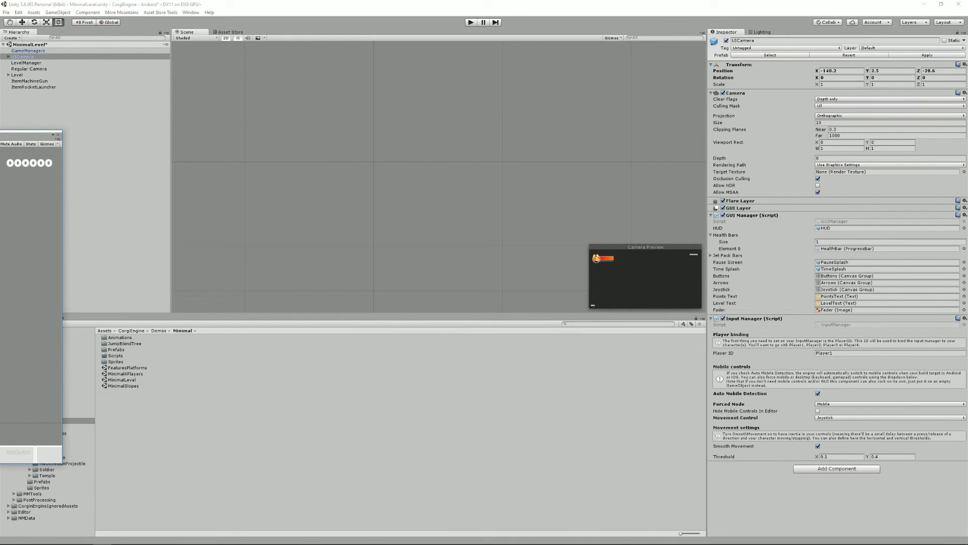
click(817, 446)
click(837, 404)
click(834, 412)
click(838, 404)
click(838, 429)
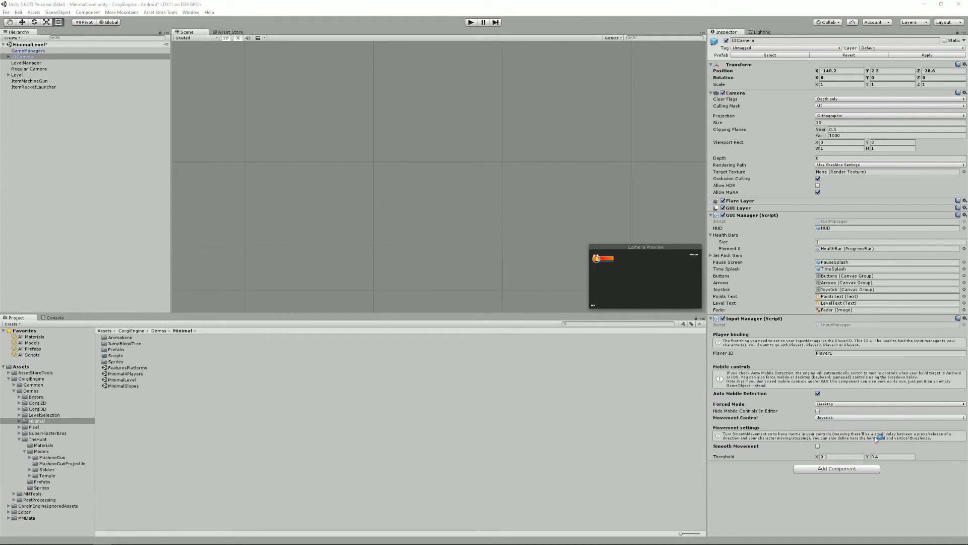
- Play-test with the Right, Left and Space keys, then stop and move the Game window aside
click(471, 22)
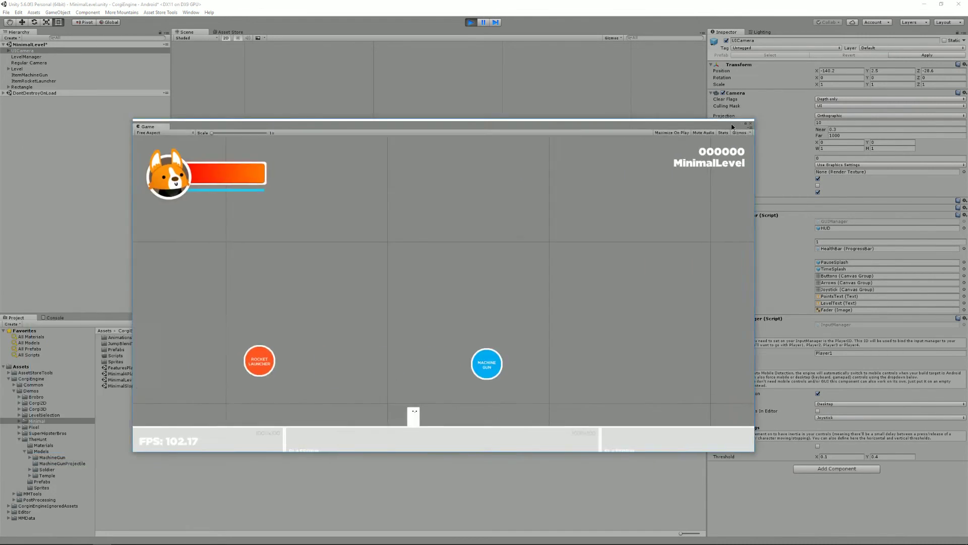
key(Right)
key(Left)
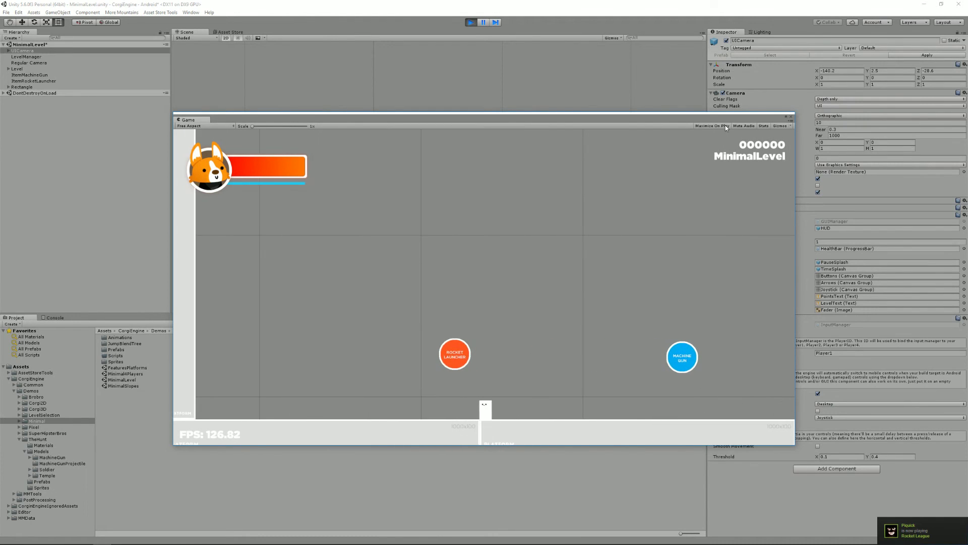
key(Right)
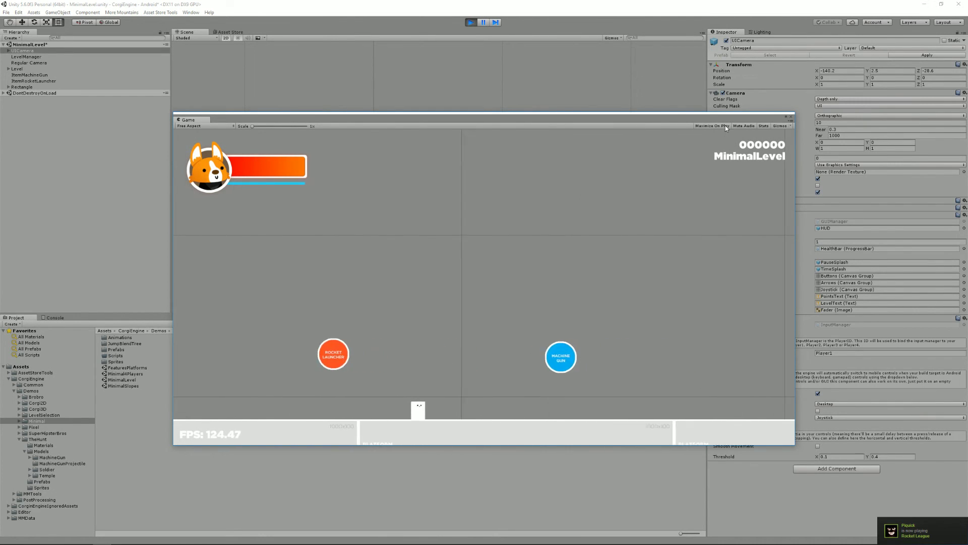
key(space)
key(Right)
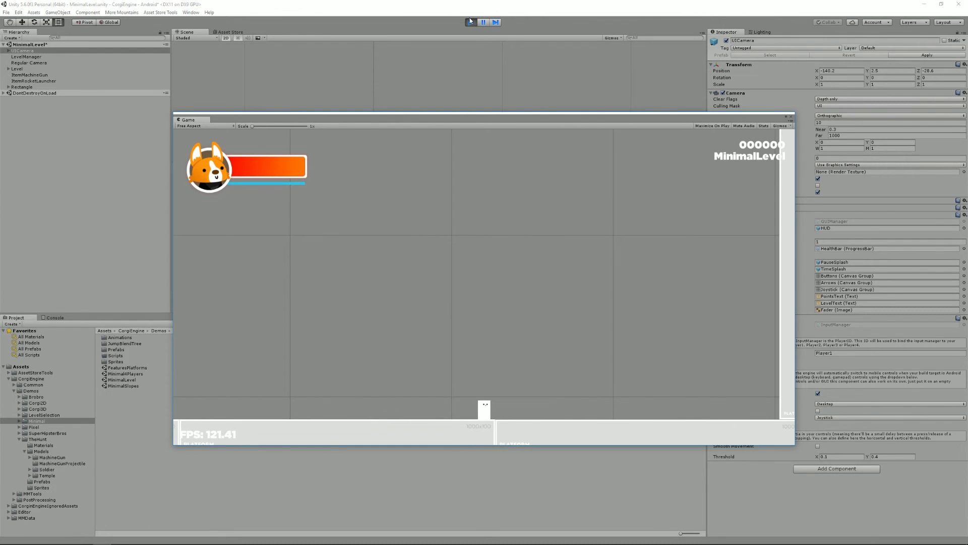
click(470, 22)
drag(618, 120, 0, 121)
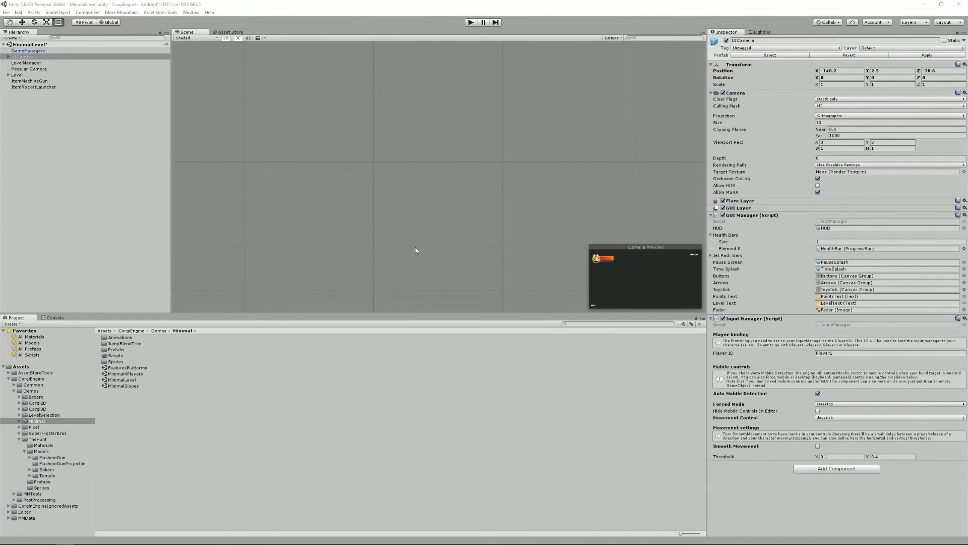
- Select and expand UICamera to show its UI children, then briefly start and stop the game
click(15, 58)
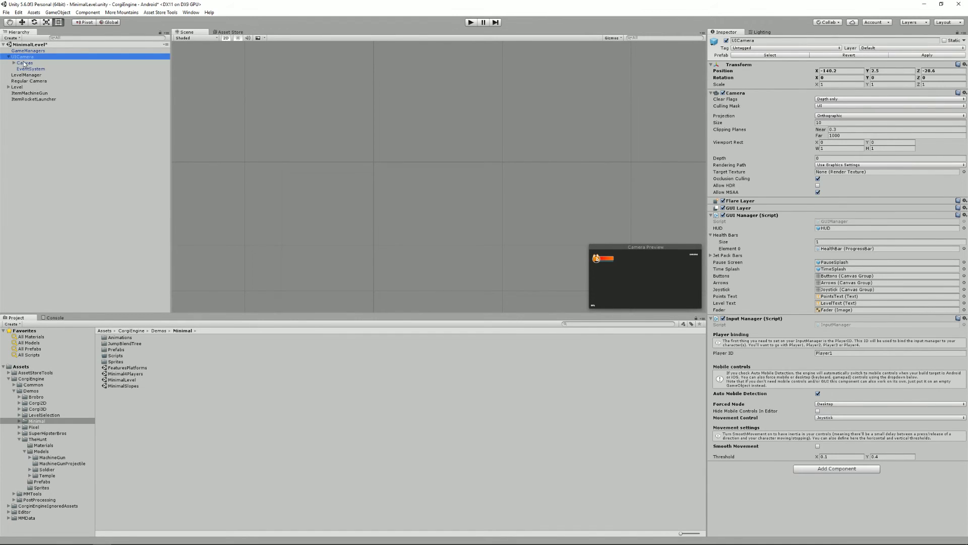
key(Right)
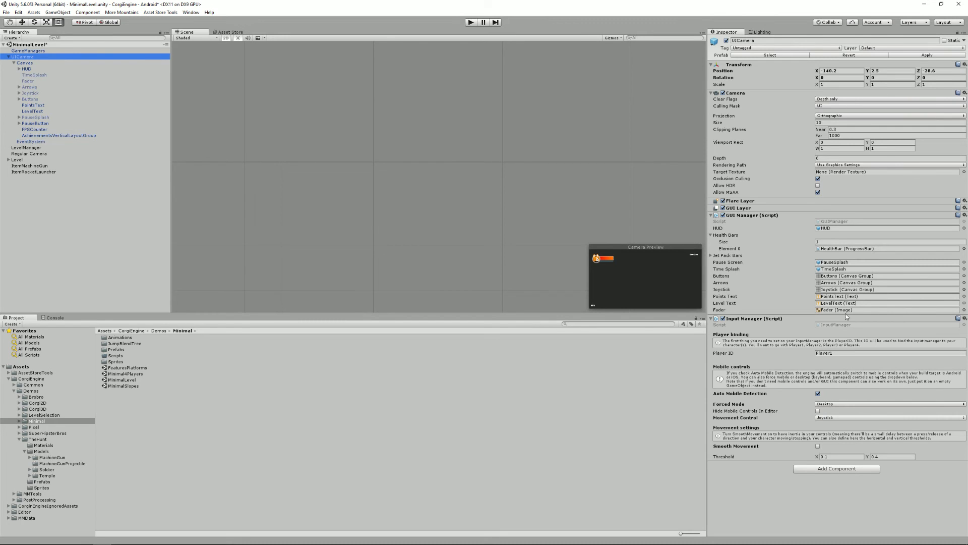
click(471, 23)
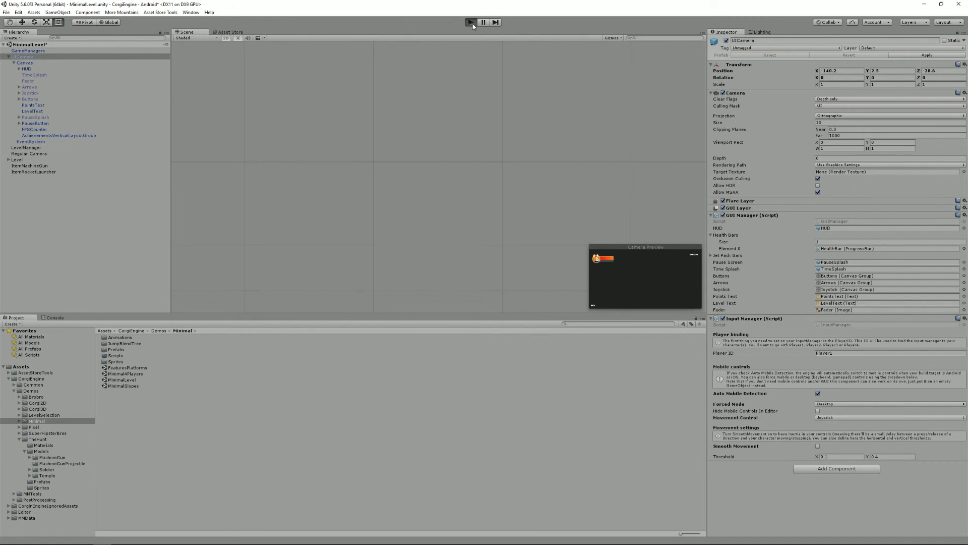
click(471, 23)
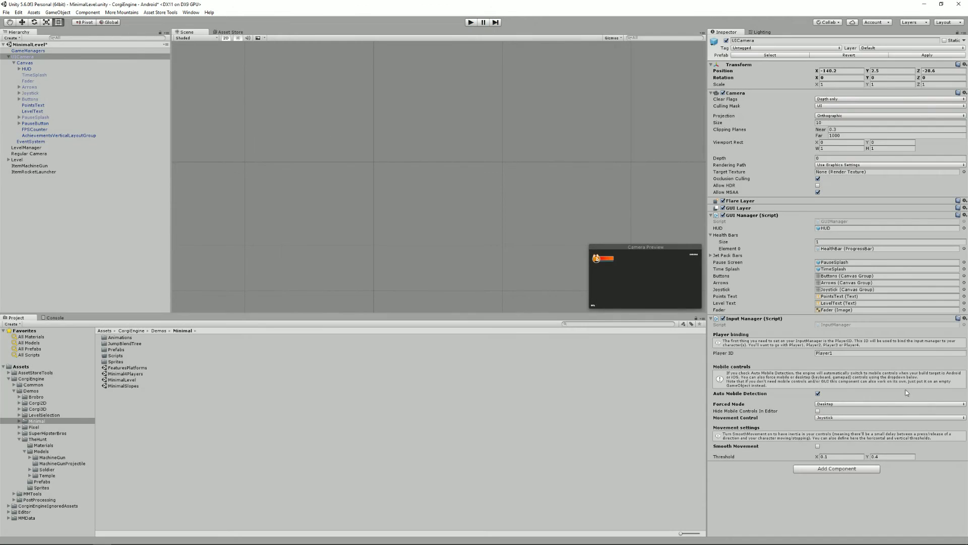
- Set Forced Mode to Mobile and start the game with the touch controls
click(874, 405)
click(830, 418)
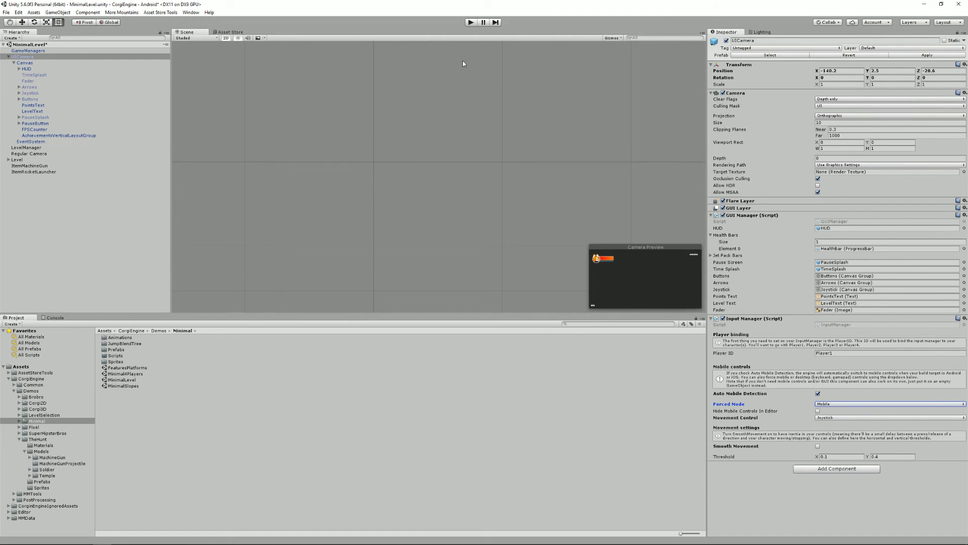
click(469, 23)
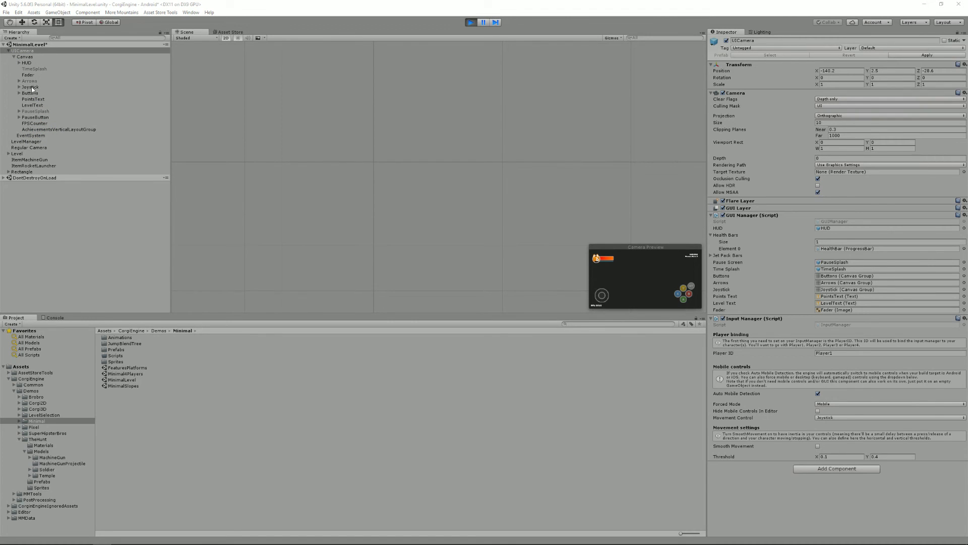
- Frame the Joystick's Buttons group and select ButtonA to see its JumpButtonDown/JumpButtonUp bindings
click(41, 86)
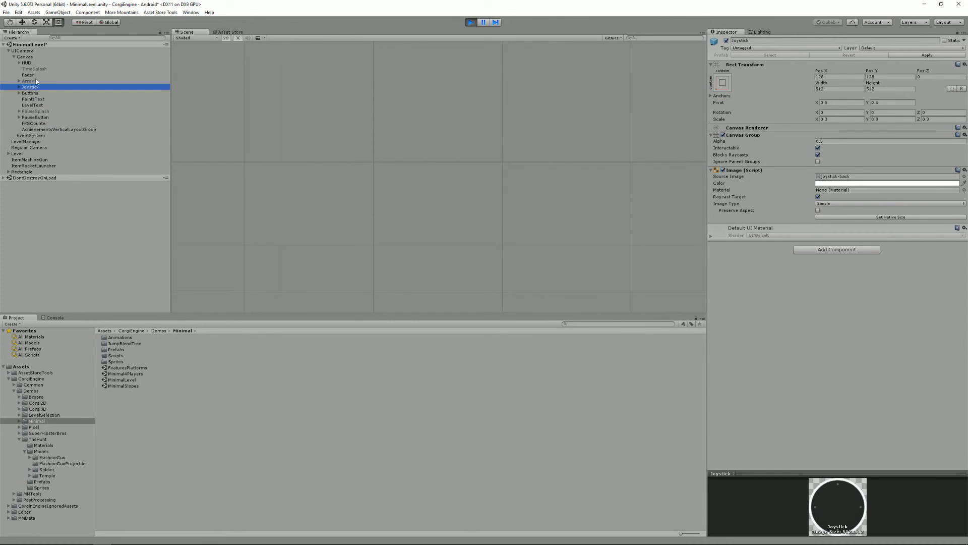
click(38, 93)
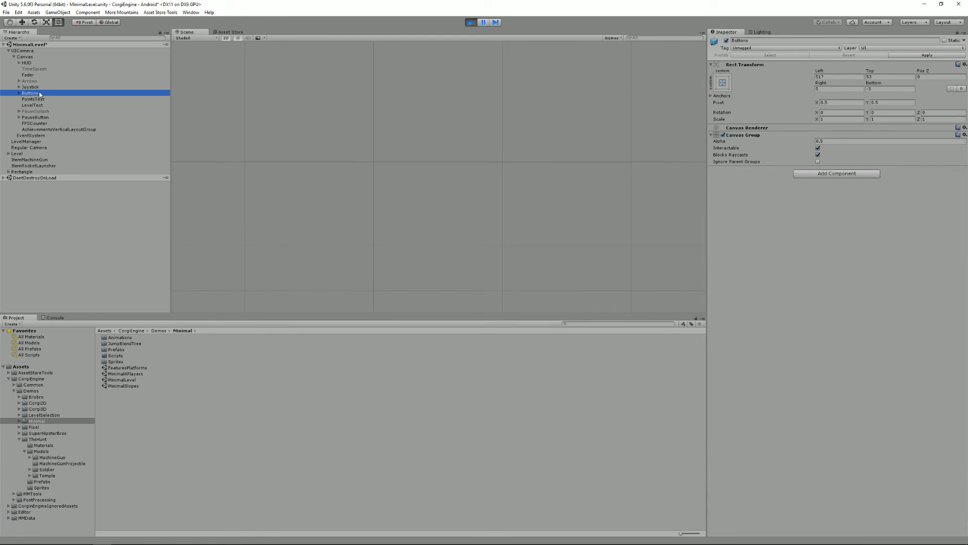
key(f)
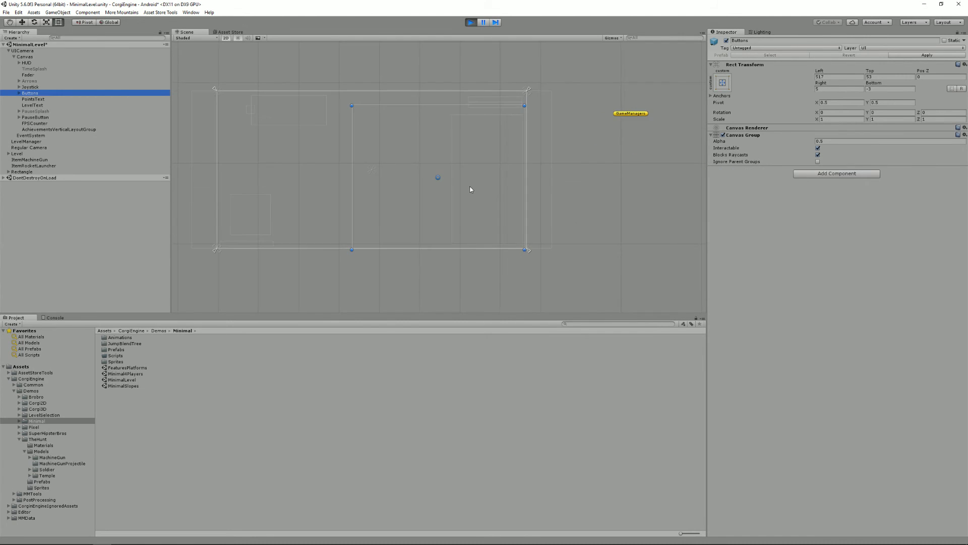
scroll(468, 185, up, 3)
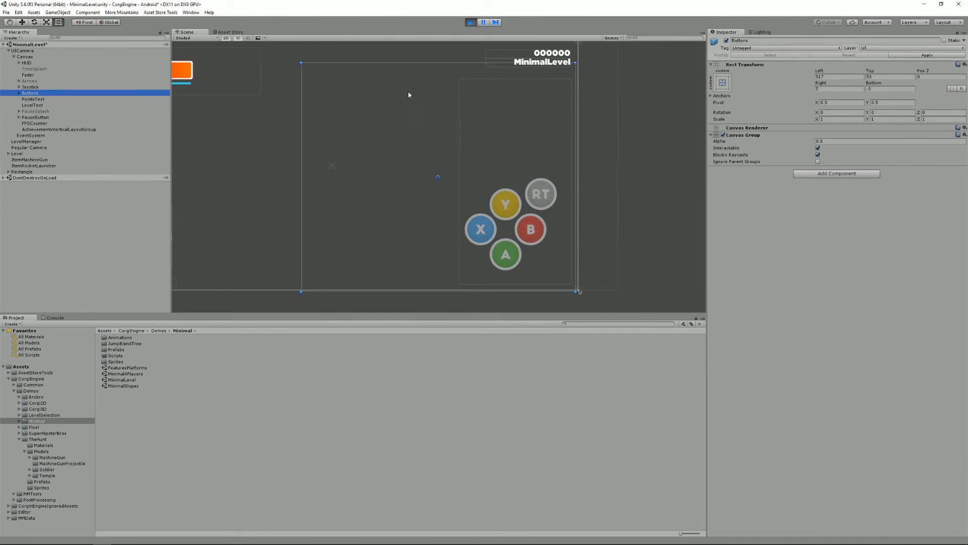
click(19, 94)
click(37, 99)
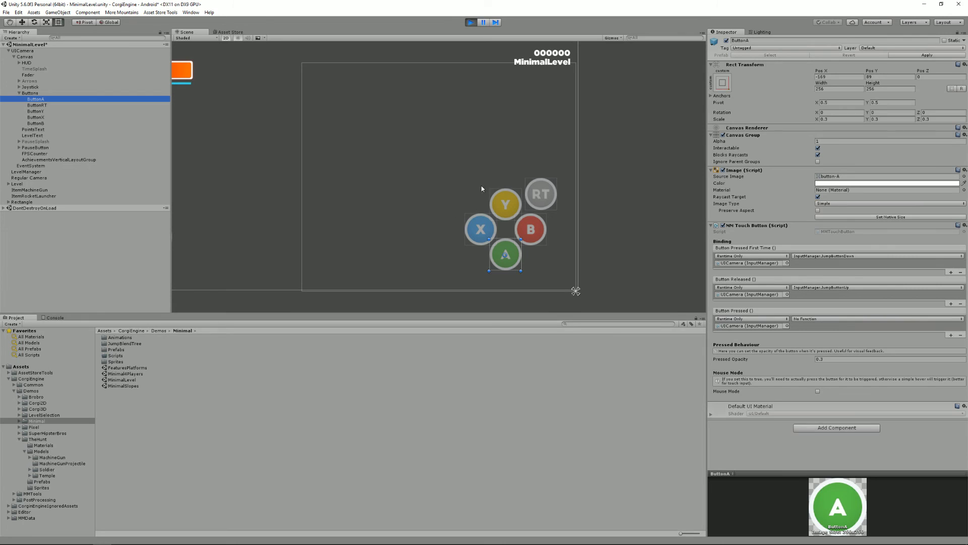
- Nudge ButtonA slightly down-right and set its first press to InputManager.JumpButtonDown ()
drag(510, 261, 512, 264)
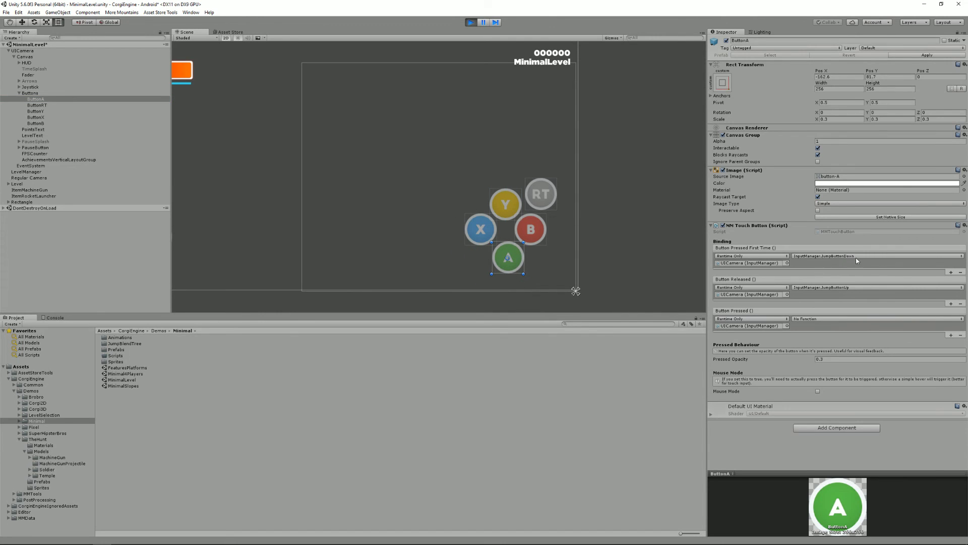
click(758, 264)
click(837, 256)
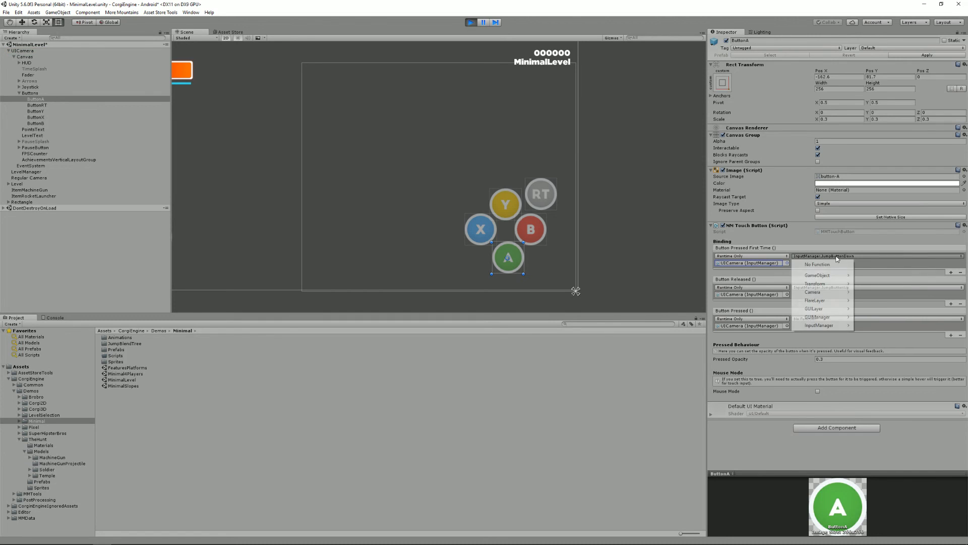
mouse_move(830, 330)
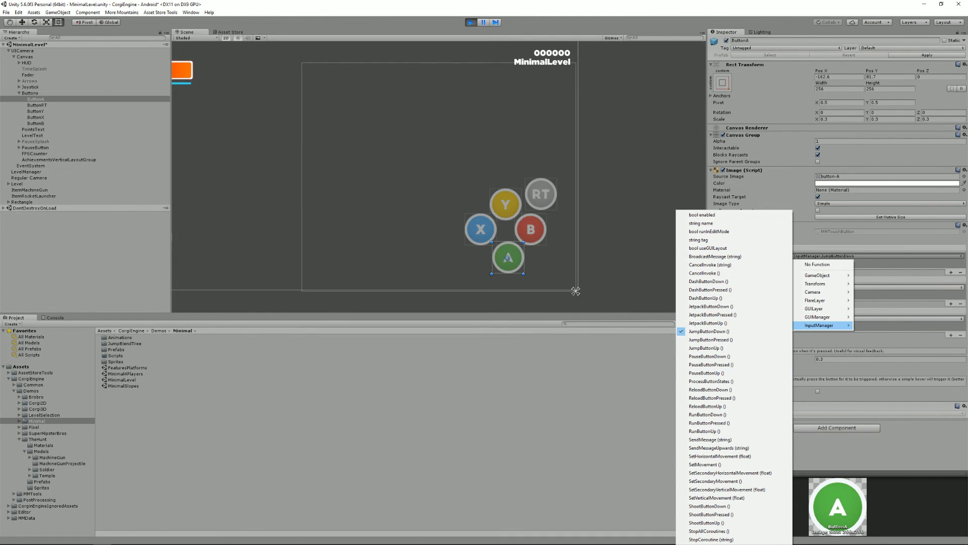
key(Escape)
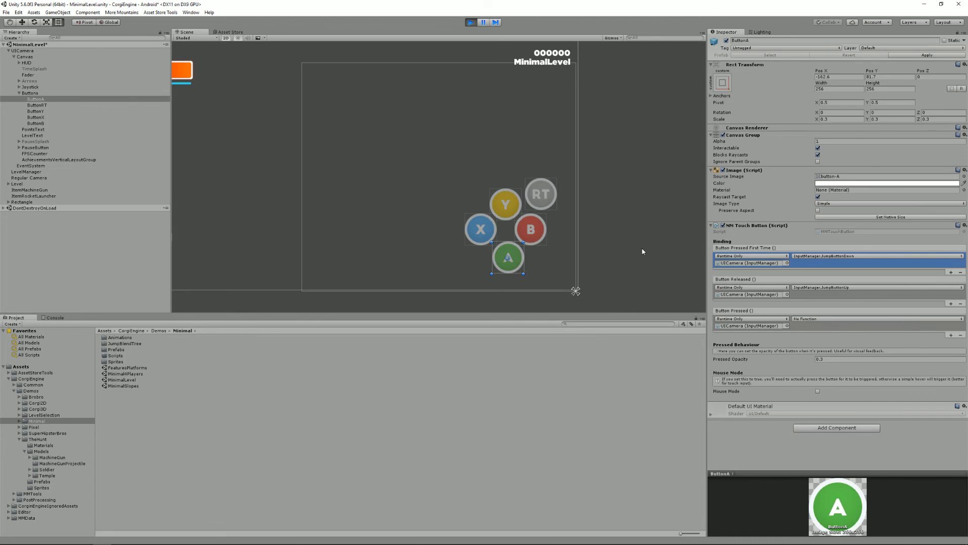
click(835, 256)
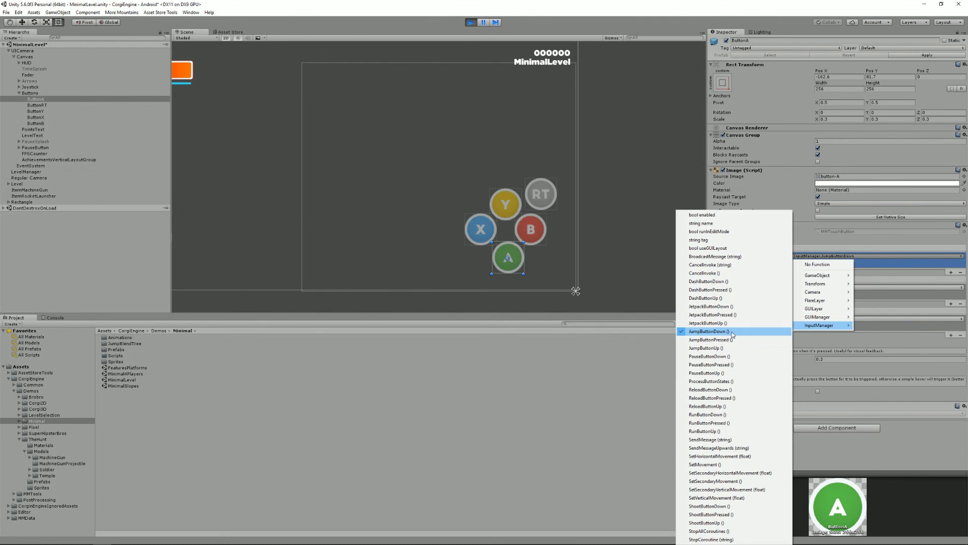
click(722, 332)
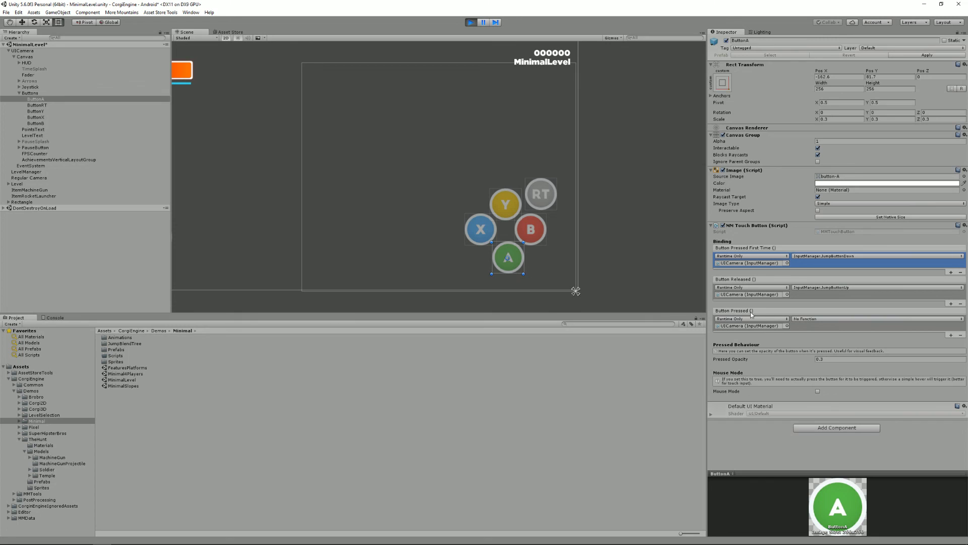
- Select ButtonB to view its Jetpack bindings, then zoom out and pan to show the whole HUD
click(537, 229)
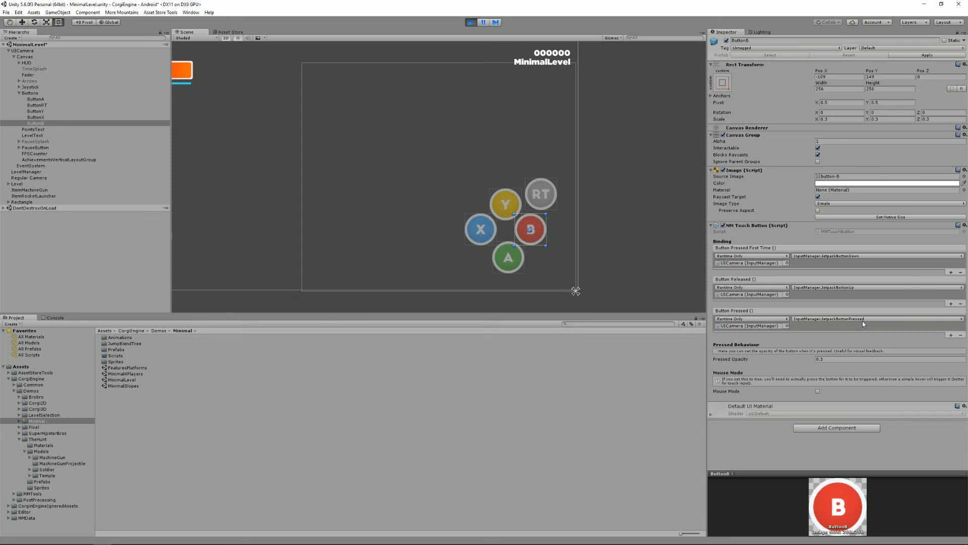
scroll(403, 213, down, 2)
mouse_move(353, 212)
middle_down()
mouse_move(462, 208)
mouse_move(444, 216)
middle_up()
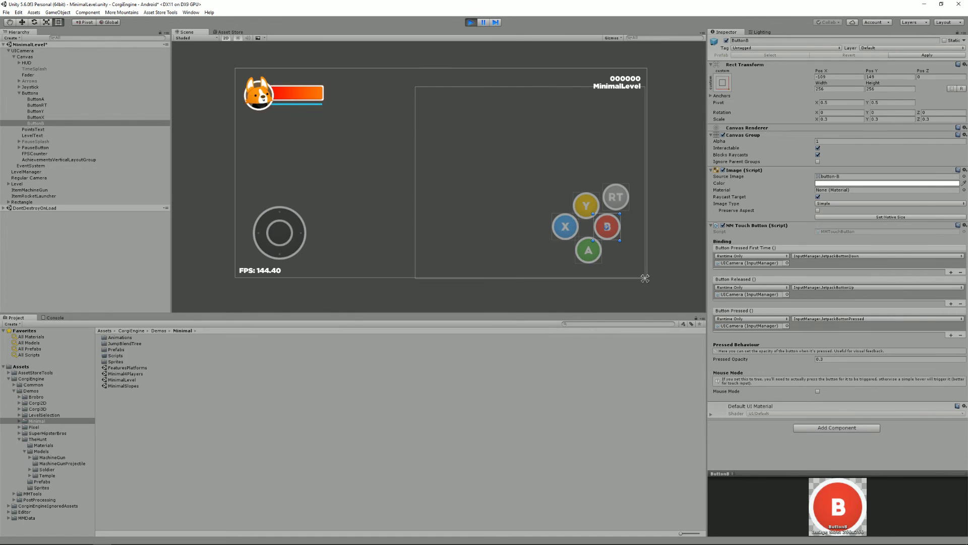